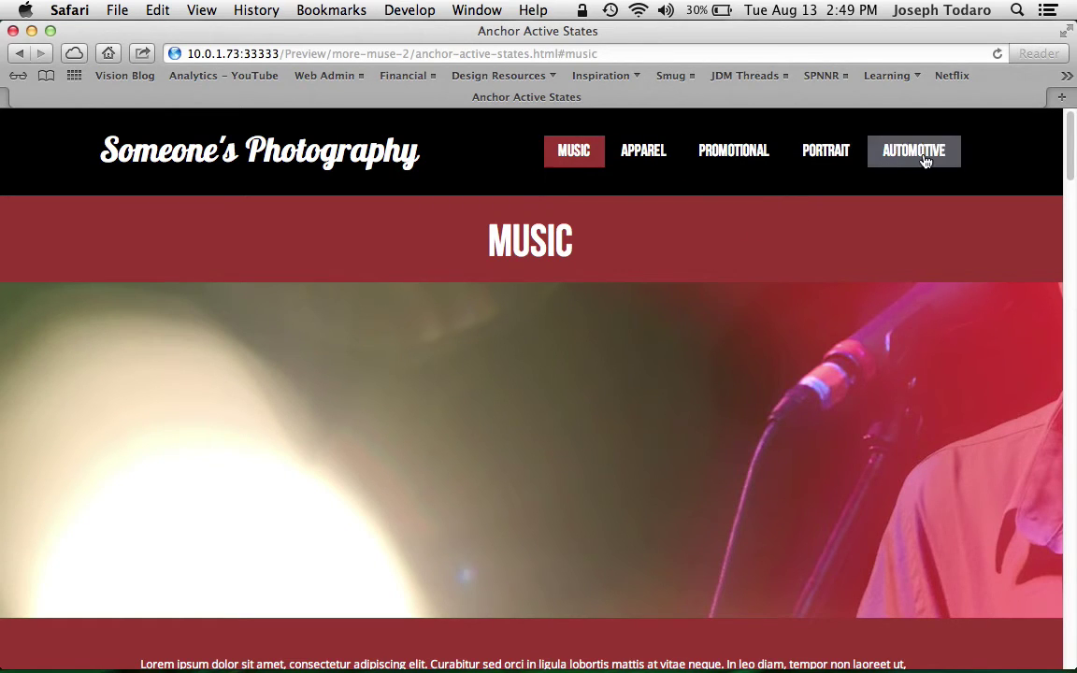
Step: Scroll the browser preview through the sections, jumping to Portrait and back to Apparel via the menu
{"action": "scroll", "coordinate": [774, 351], "scroll_direction": "down", "scroll_amount": 3}
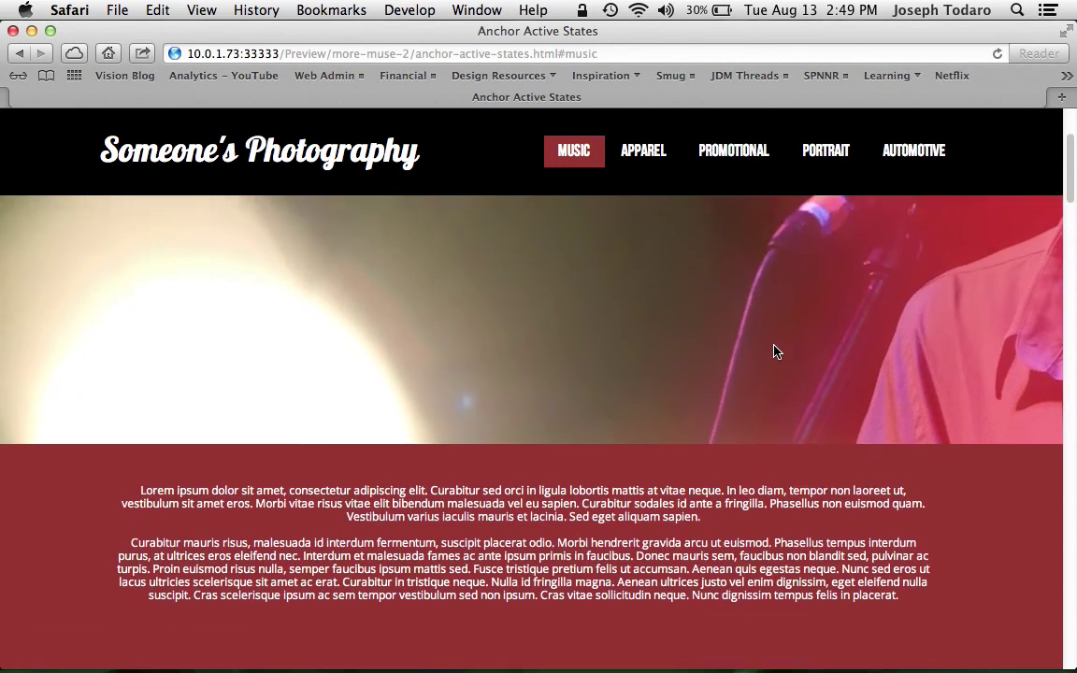
{"action": "scroll", "coordinate": [774, 351], "scroll_direction": "up", "scroll_amount": 3}
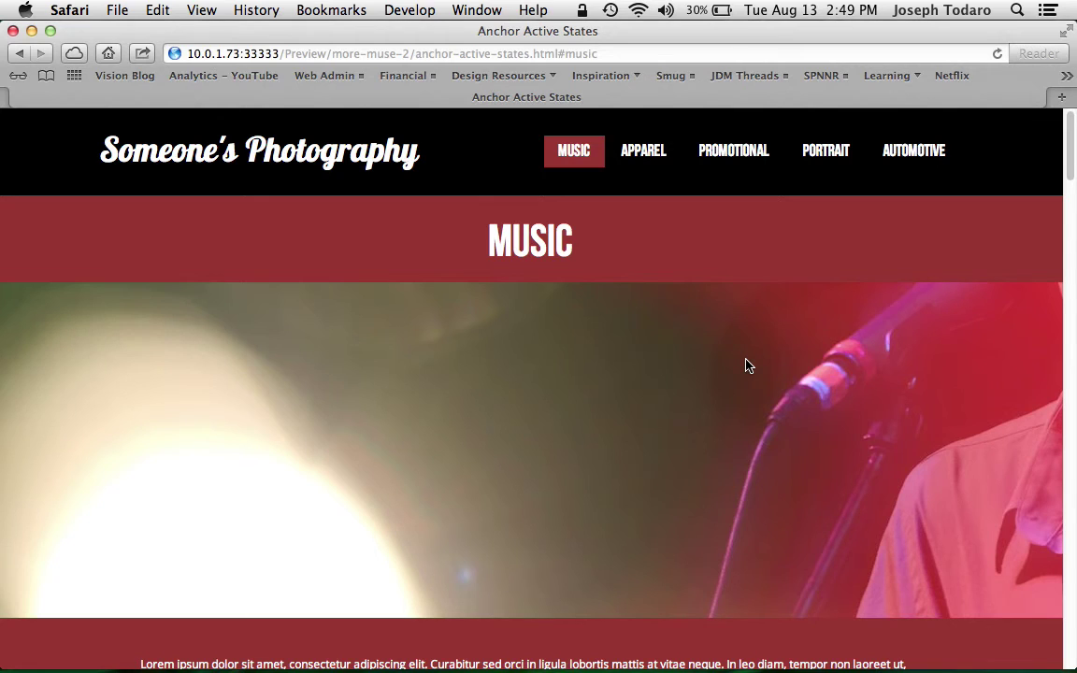
{"action": "scroll", "coordinate": [845, 365], "scroll_direction": "down", "scroll_amount": 5}
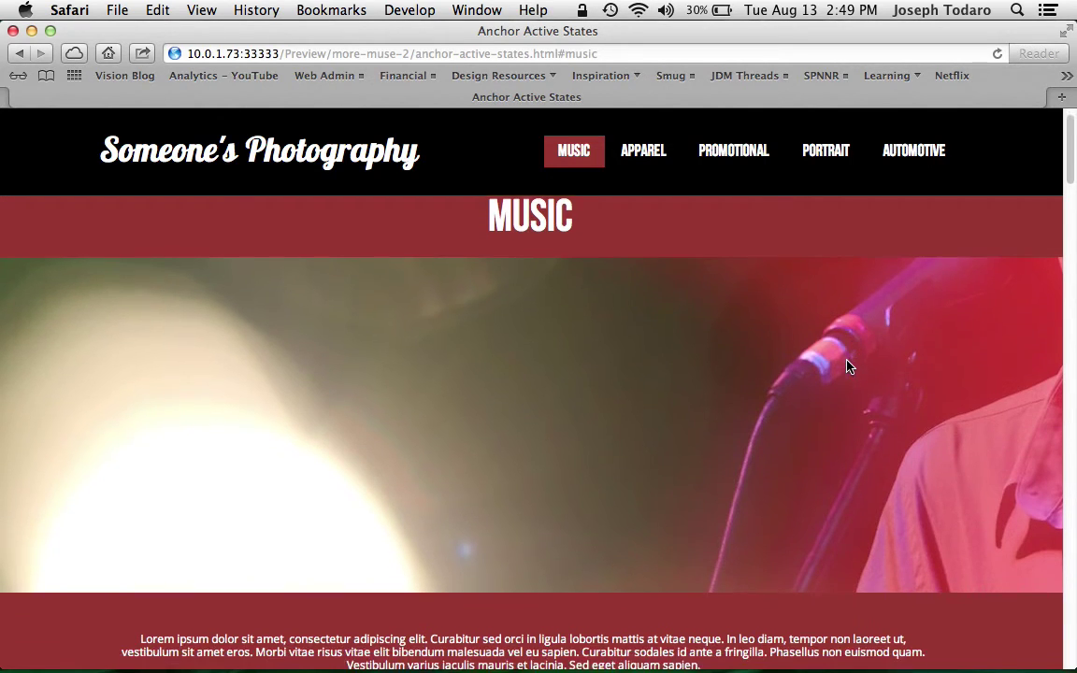
{"action": "scroll", "coordinate": [846, 365], "scroll_direction": "down", "scroll_amount": 4}
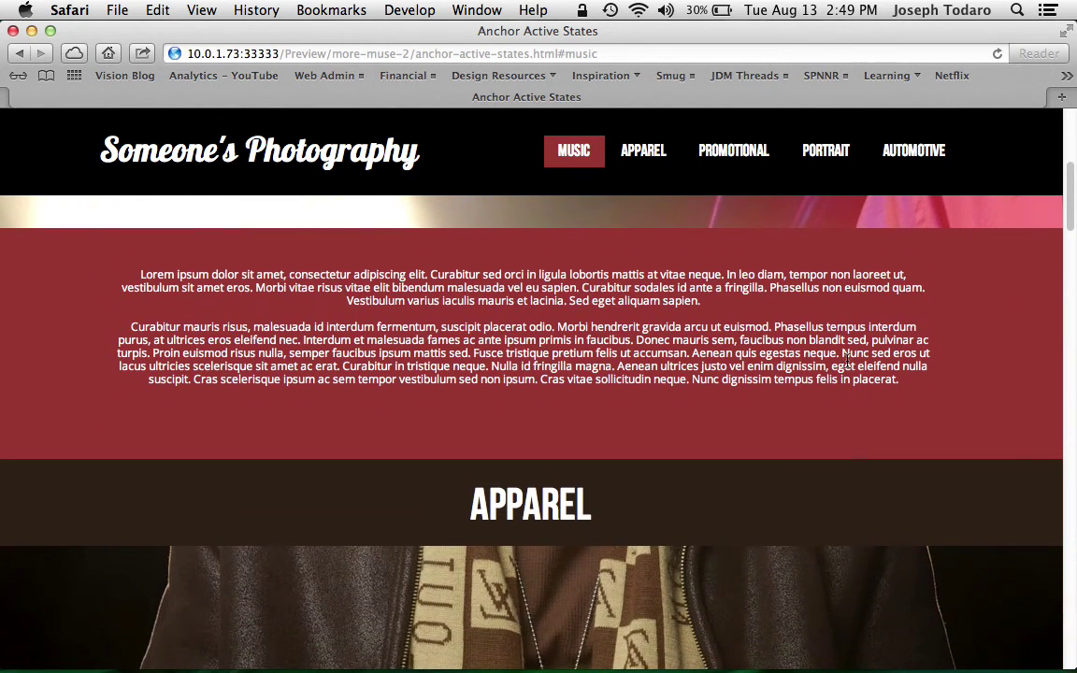
{"action": "scroll", "coordinate": [846, 365], "scroll_direction": "down", "scroll_amount": 4}
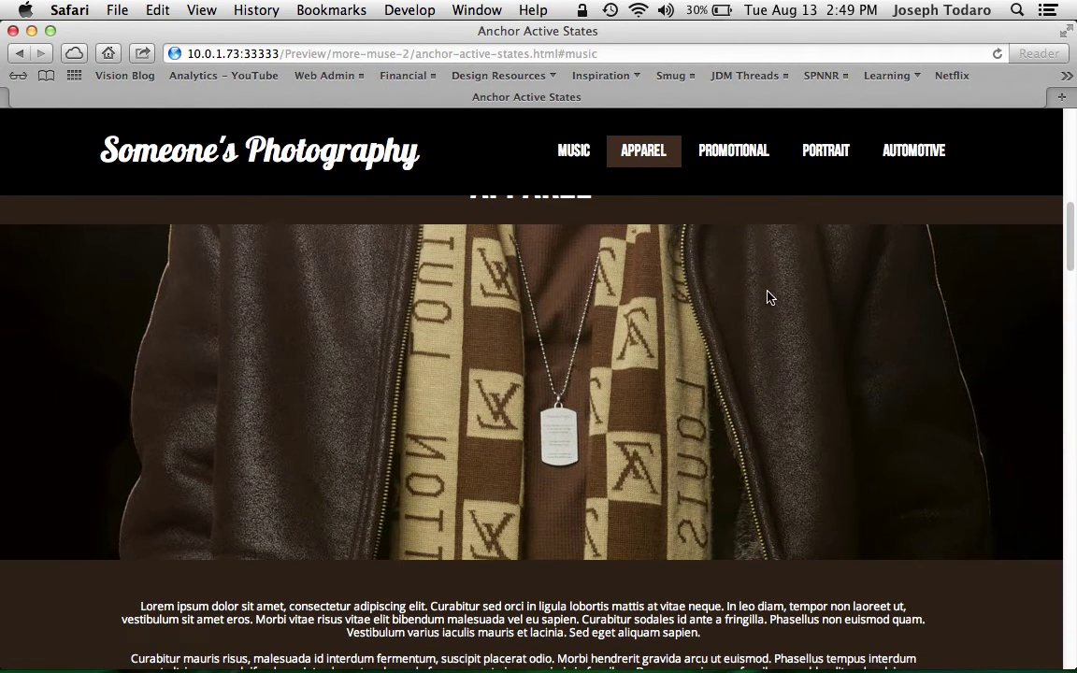
{"action": "scroll", "coordinate": [816, 305], "scroll_direction": "down", "scroll_amount": 2}
{"action": "scroll", "coordinate": [816, 305], "scroll_direction": "down", "scroll_amount": 8}
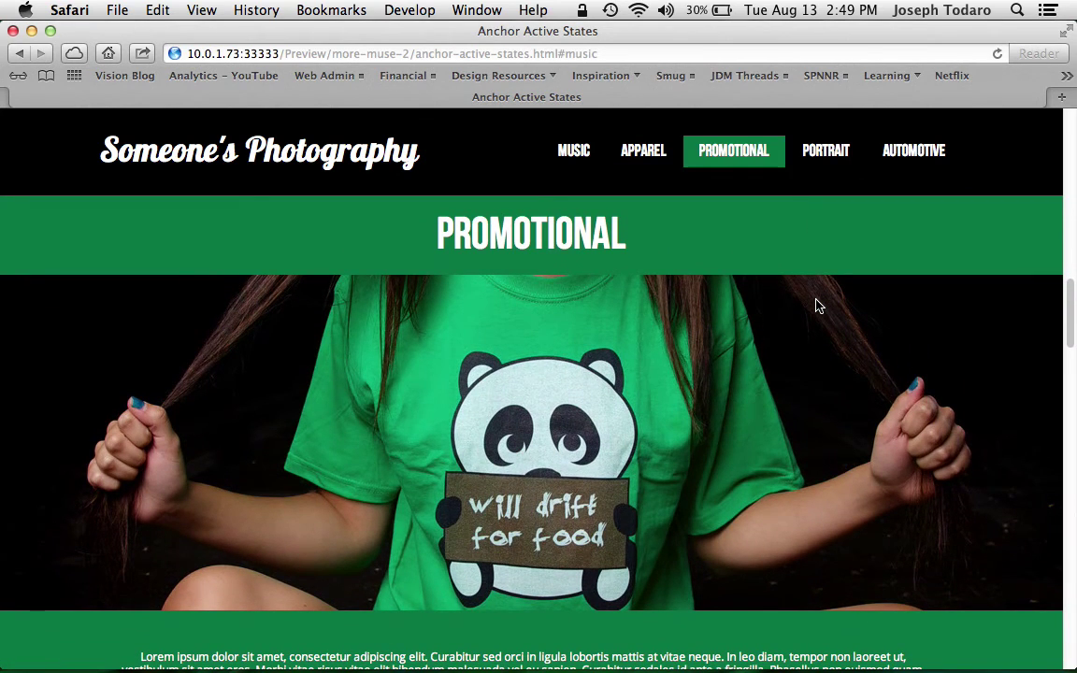
{"action": "scroll", "coordinate": [816, 304], "scroll_direction": "down", "scroll_amount": 5}
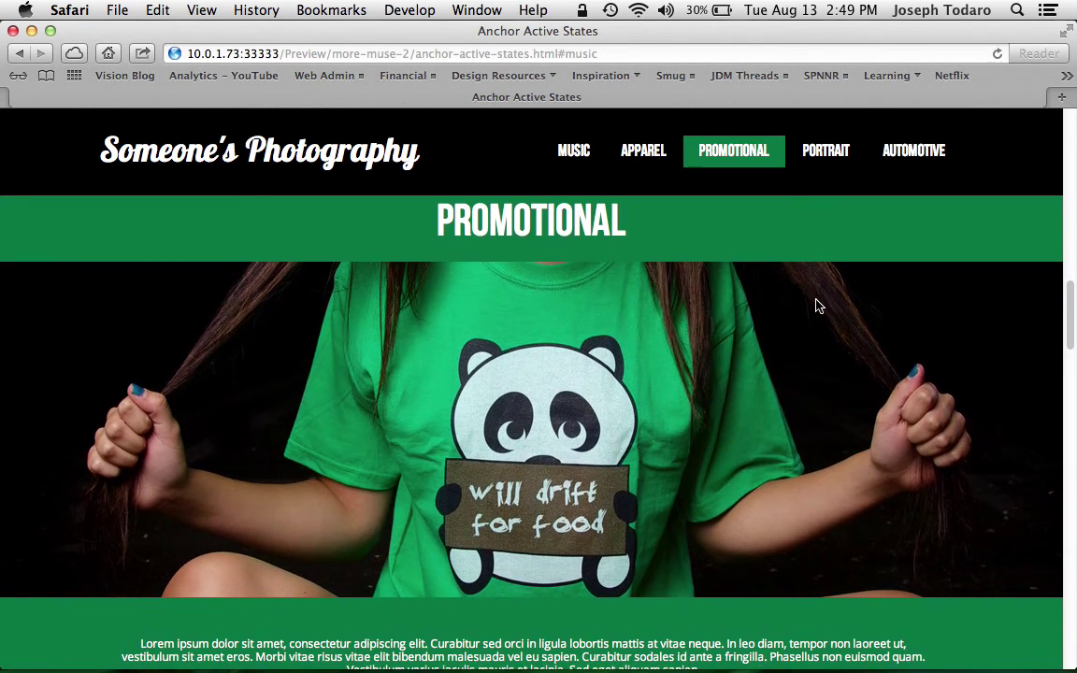
{"action": "scroll", "coordinate": [817, 305], "scroll_direction": "down", "scroll_amount": 15}
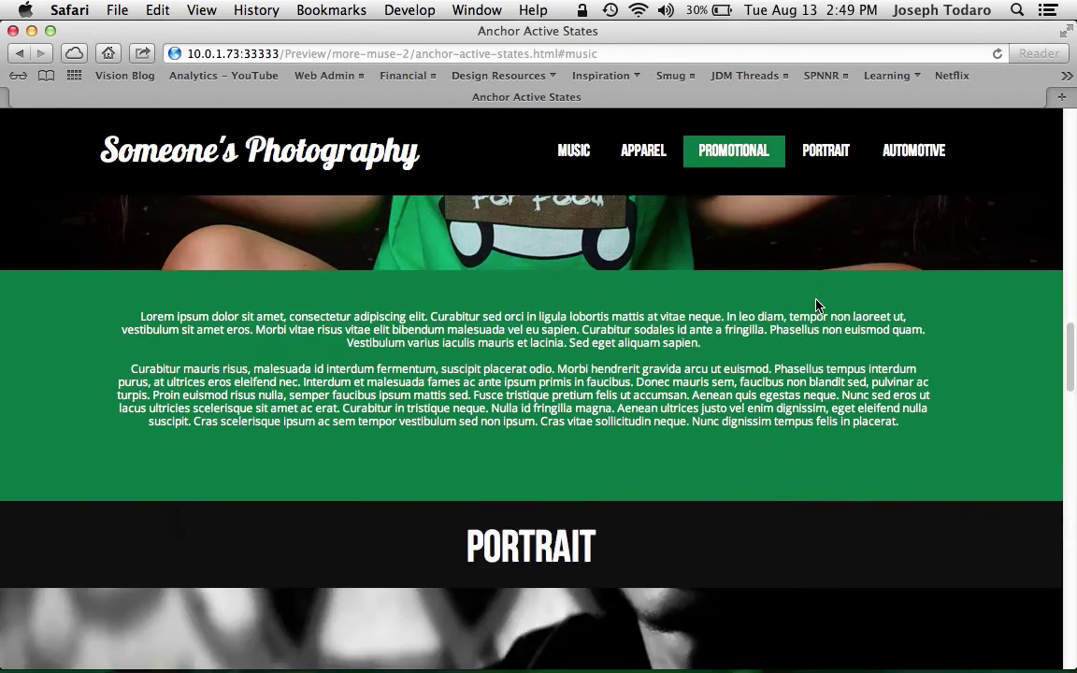
{"action": "scroll", "coordinate": [816, 304], "scroll_direction": "up", "scroll_amount": 3}
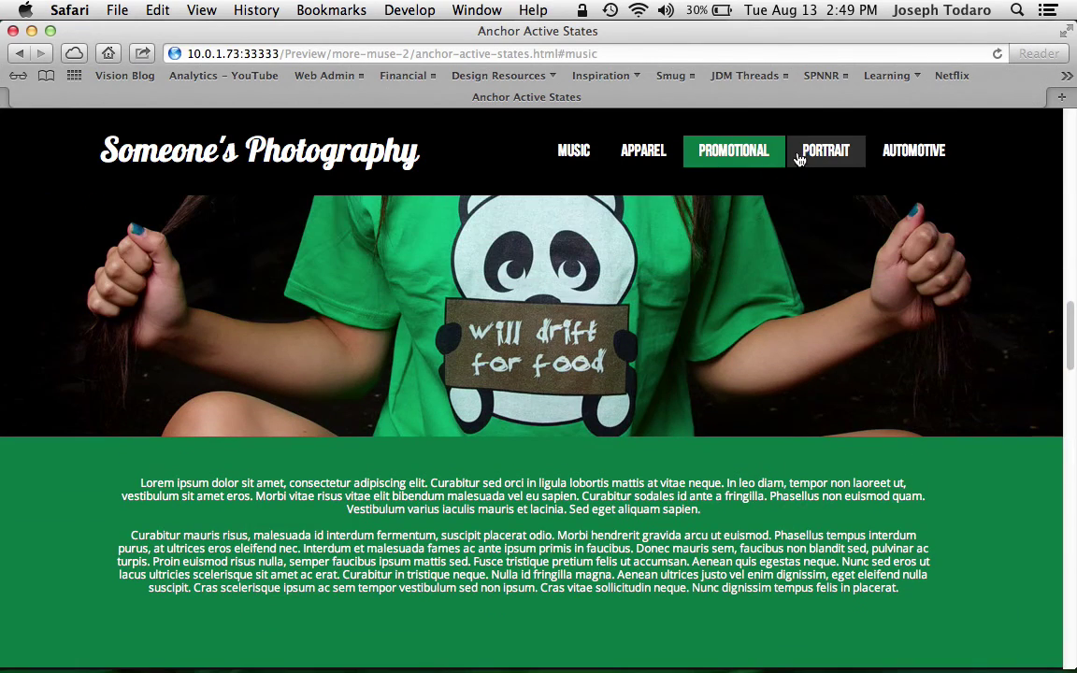
{"action": "left_click", "coordinate": [811, 149]}
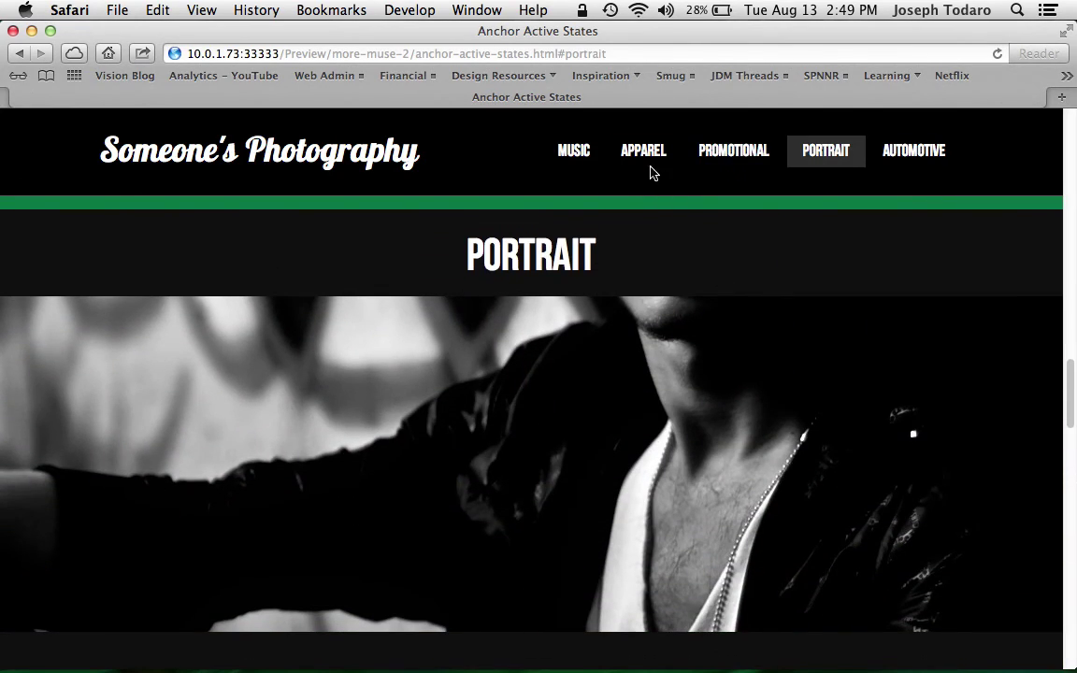
{"action": "left_click", "coordinate": [643, 151]}
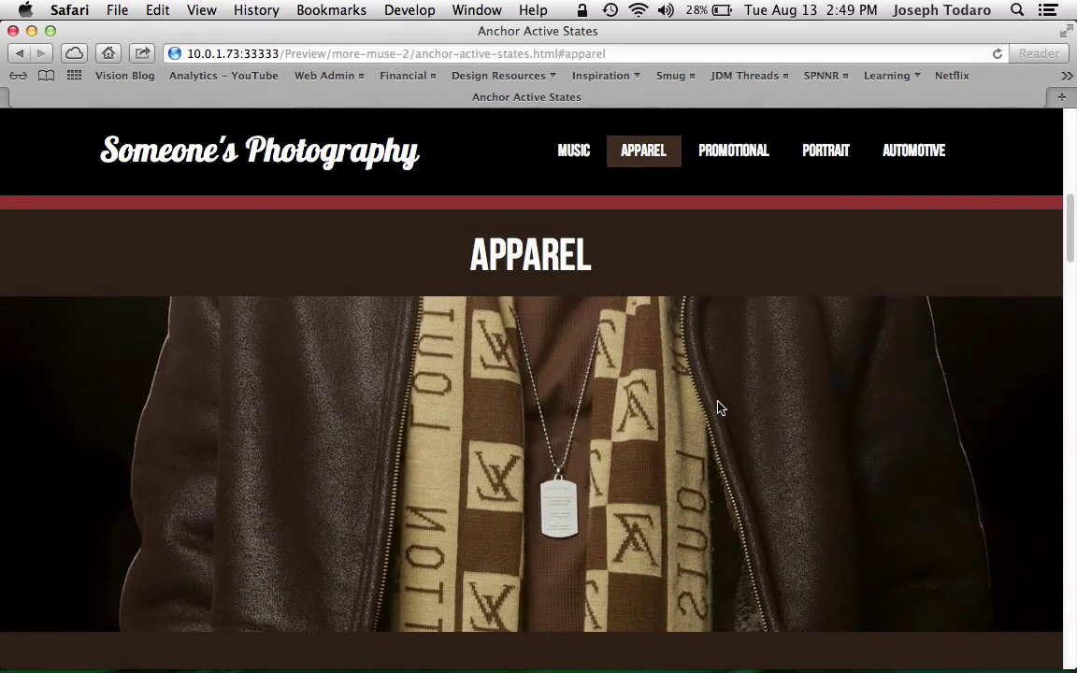
{"action": "scroll", "coordinate": [718, 406], "scroll_direction": "up", "scroll_amount": 5}
{"action": "scroll", "coordinate": [717, 407], "scroll_direction": "down", "scroll_amount": 12}
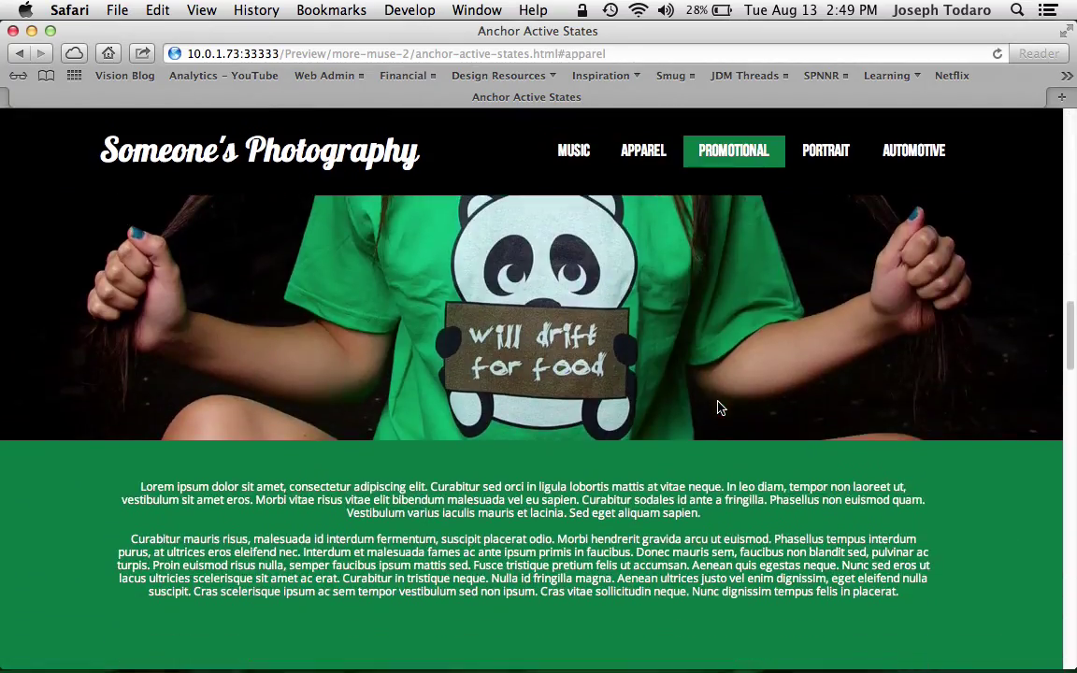
{"action": "scroll", "coordinate": [717, 406], "scroll_direction": "down", "scroll_amount": 10}
{"action": "scroll", "coordinate": [718, 407], "scroll_direction": "up", "scroll_amount": 6}
{"action": "scroll", "coordinate": [717, 406], "scroll_direction": "down", "scroll_amount": 10}
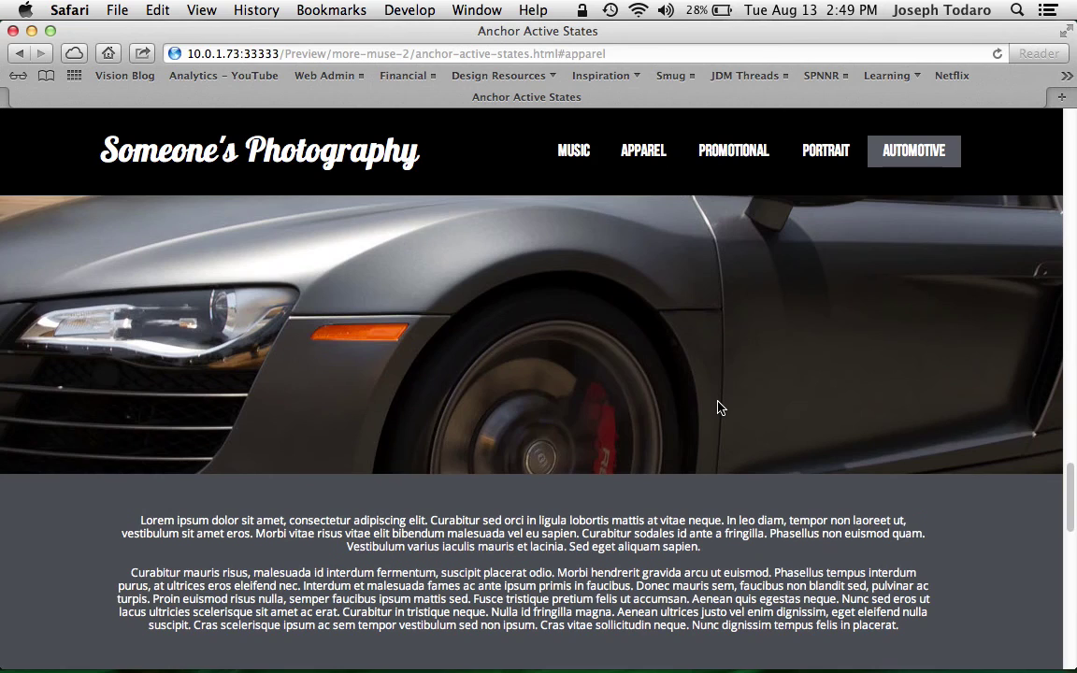
{"action": "scroll", "coordinate": [720, 407], "scroll_direction": "up", "scroll_amount": 15}
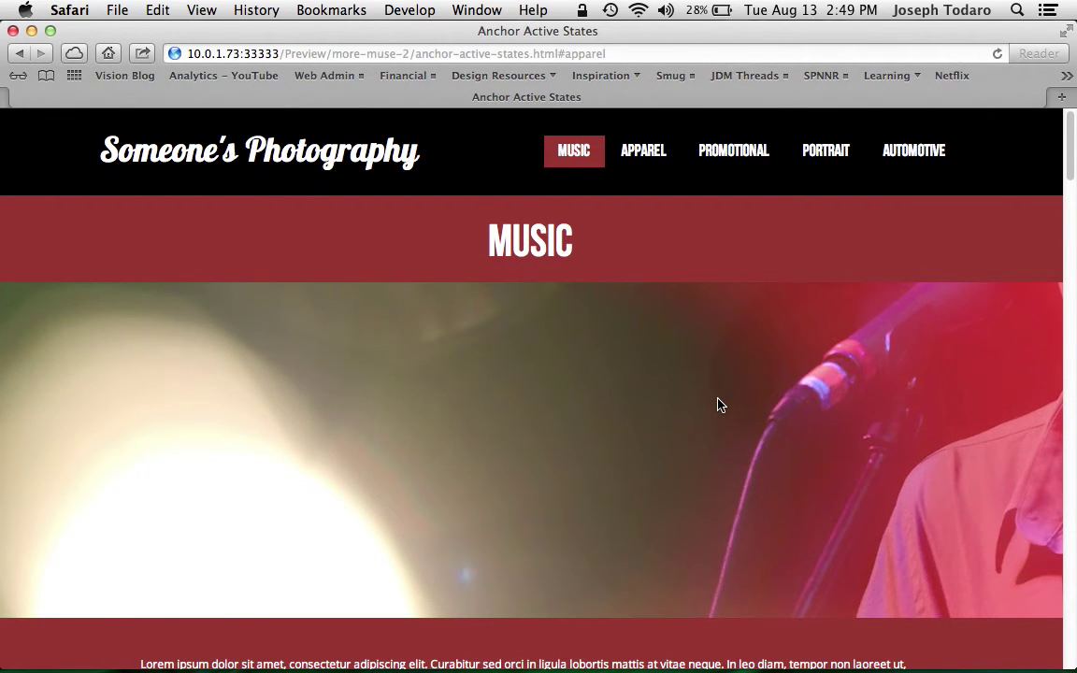
Step: Close the Safari preview and select the header navigation menu in Muse
{"action": "left_click", "coordinate": [12, 31]}
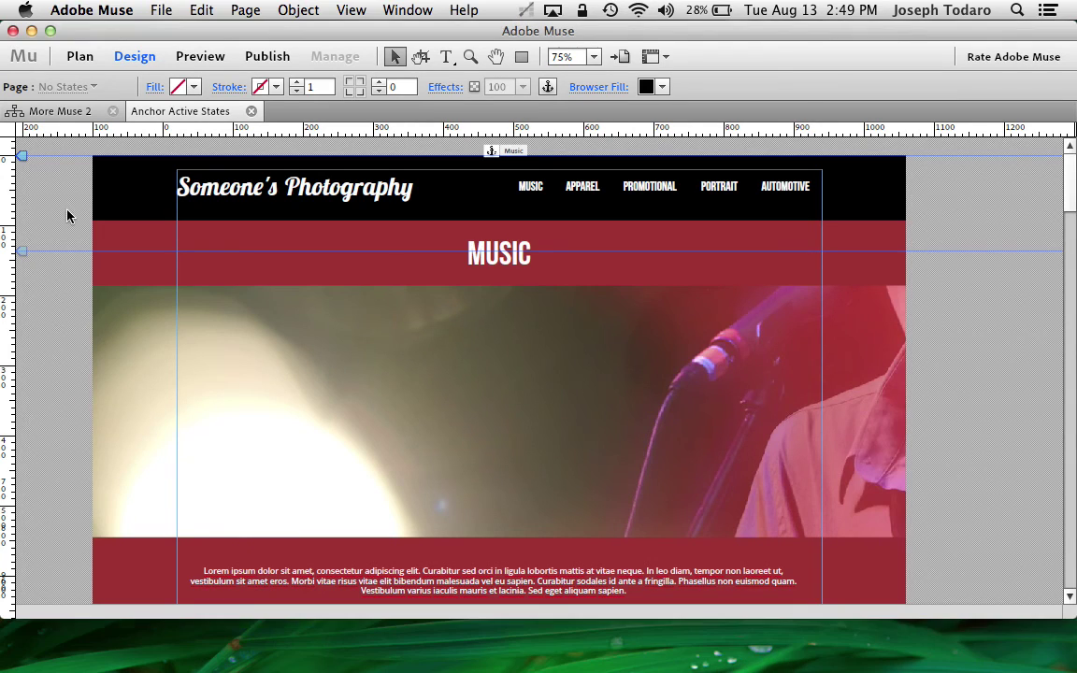
{"action": "left_click", "coordinate": [587, 187]}
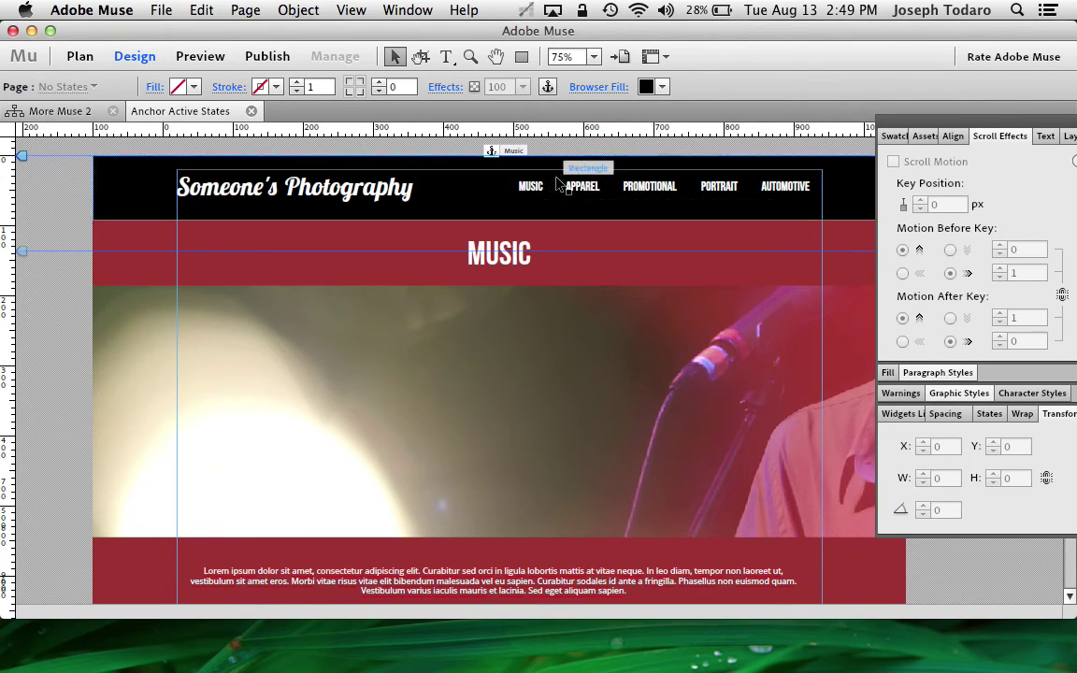
{"action": "left_click", "coordinate": [589, 187]}
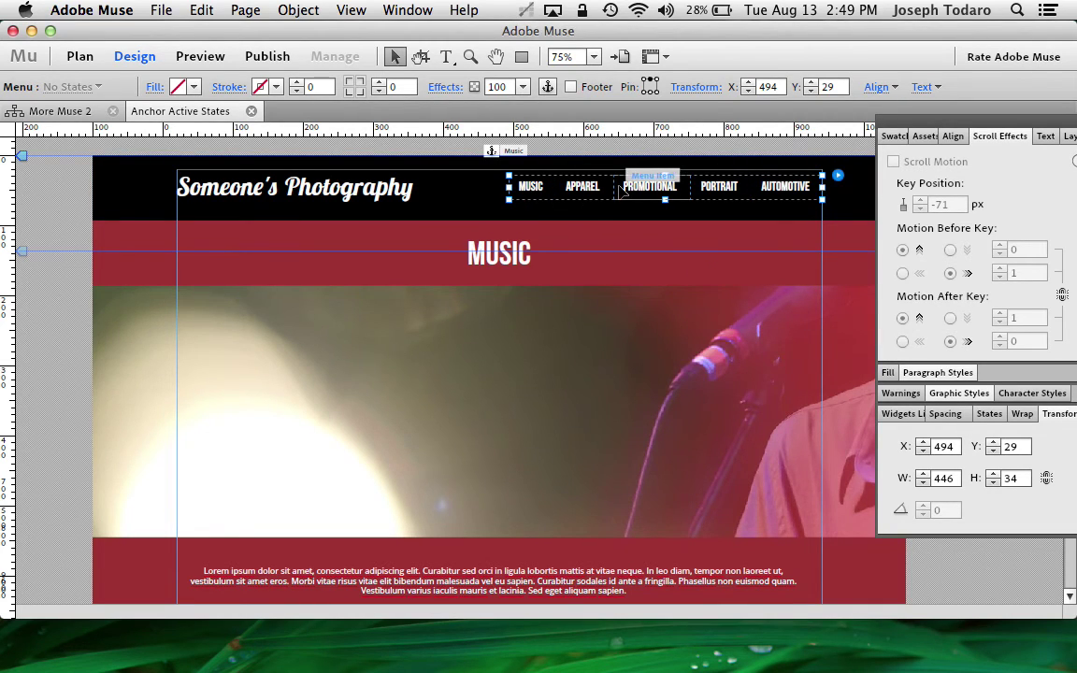
Step: Scroll the Design canvas through the sections, then select the MUSIC menu item
{"action": "scroll", "coordinate": [63, 303], "scroll_direction": "down", "scroll_amount": 10}
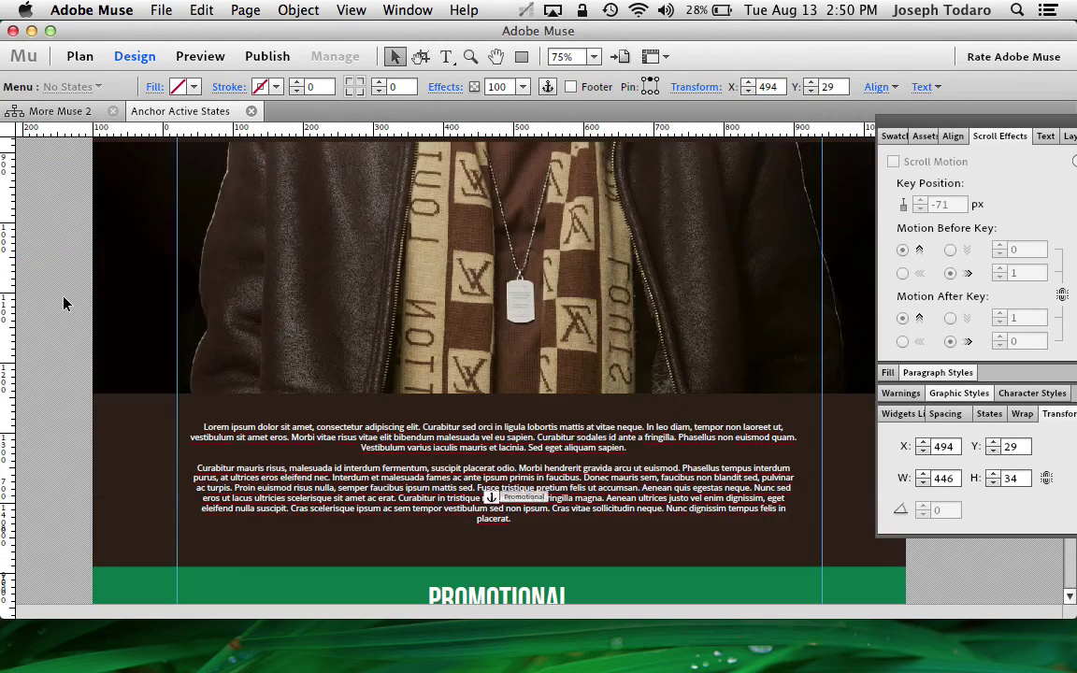
{"action": "scroll", "coordinate": [64, 302], "scroll_direction": "up", "scroll_amount": 10}
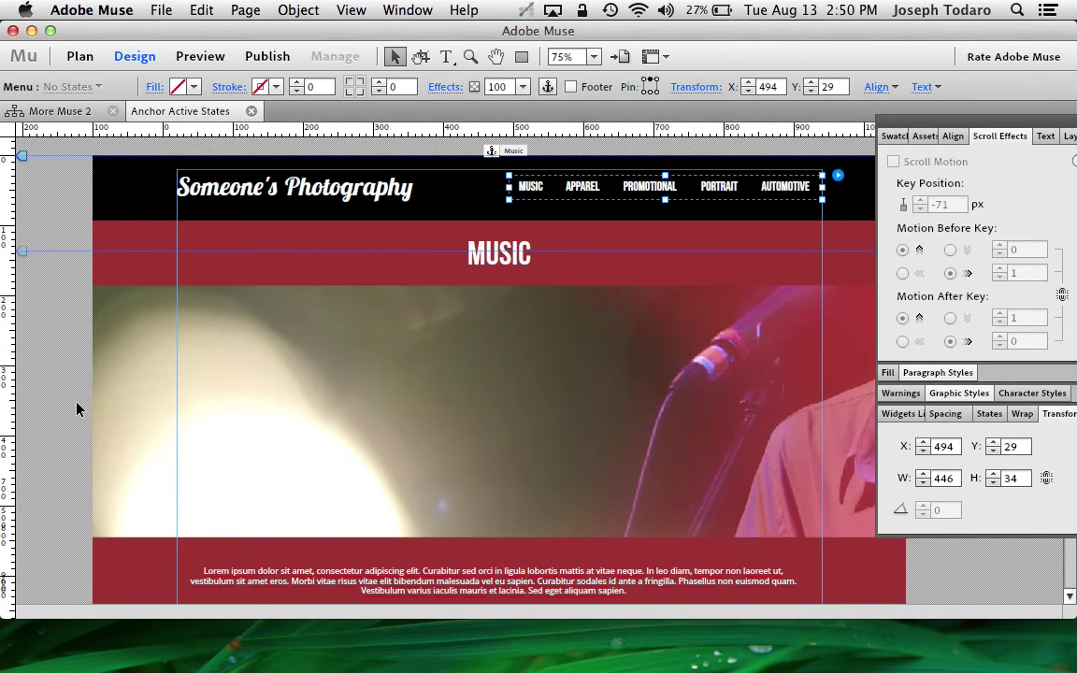
{"action": "scroll", "coordinate": [76, 409], "scroll_direction": "down", "scroll_amount": 6}
{"action": "scroll", "coordinate": [76, 408], "scroll_direction": "down", "scroll_amount": 8}
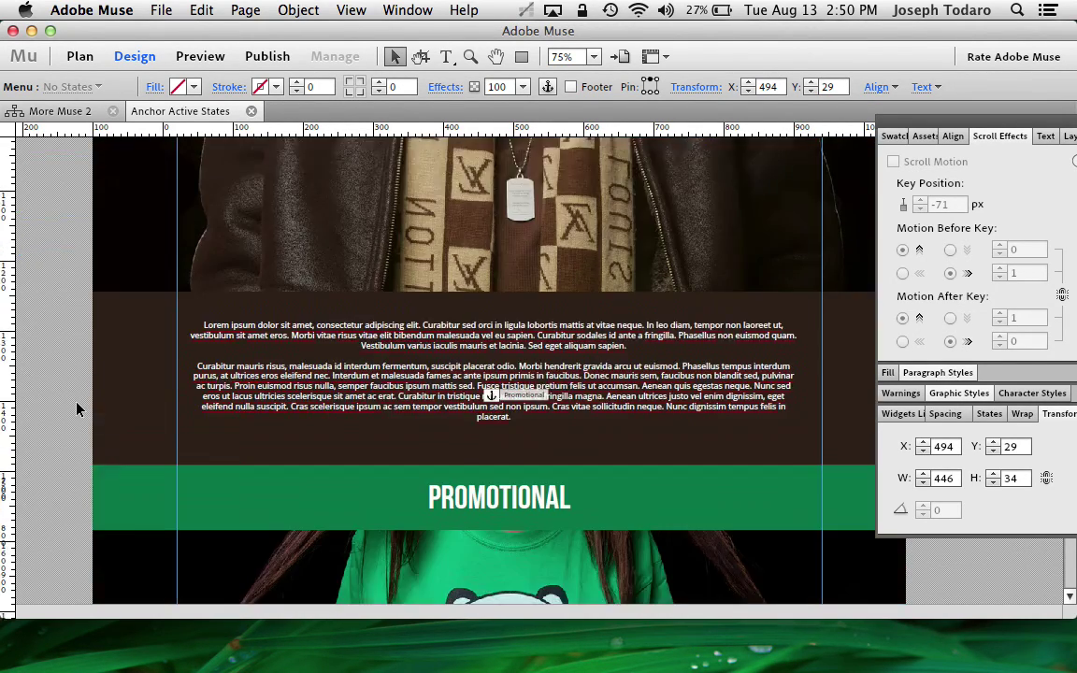
{"action": "scroll", "coordinate": [77, 409], "scroll_direction": "up", "scroll_amount": 4}
{"action": "scroll", "coordinate": [77, 409], "scroll_direction": "down", "scroll_amount": 1}
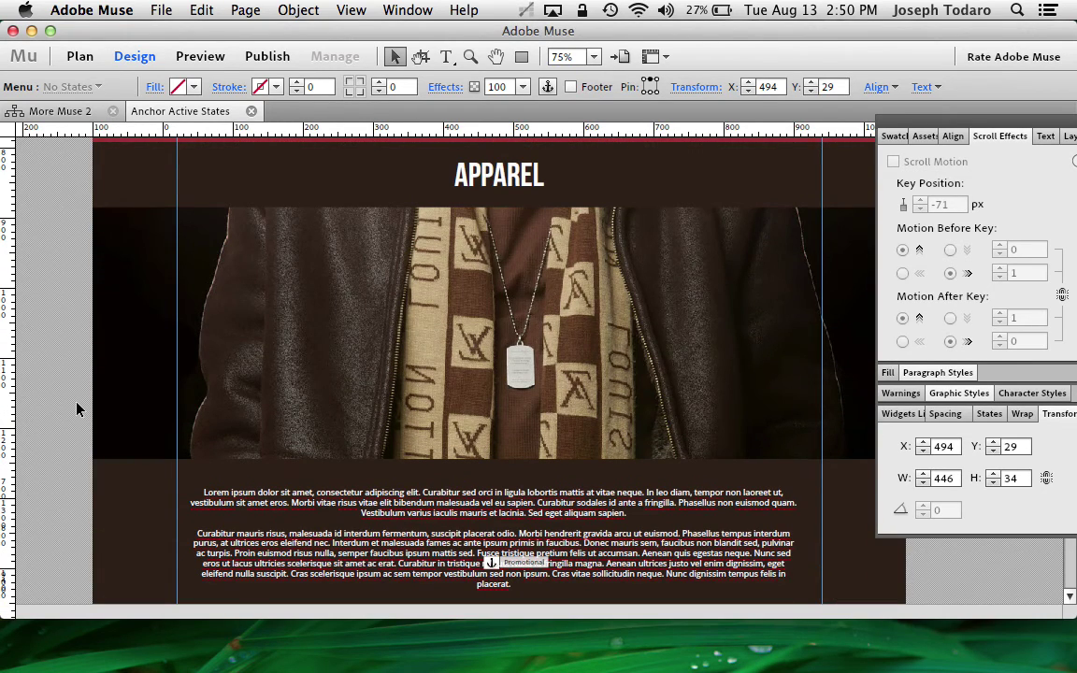
{"action": "scroll", "coordinate": [76, 409], "scroll_direction": "down", "scroll_amount": 10}
{"action": "scroll", "coordinate": [76, 408], "scroll_direction": "down", "scroll_amount": 3}
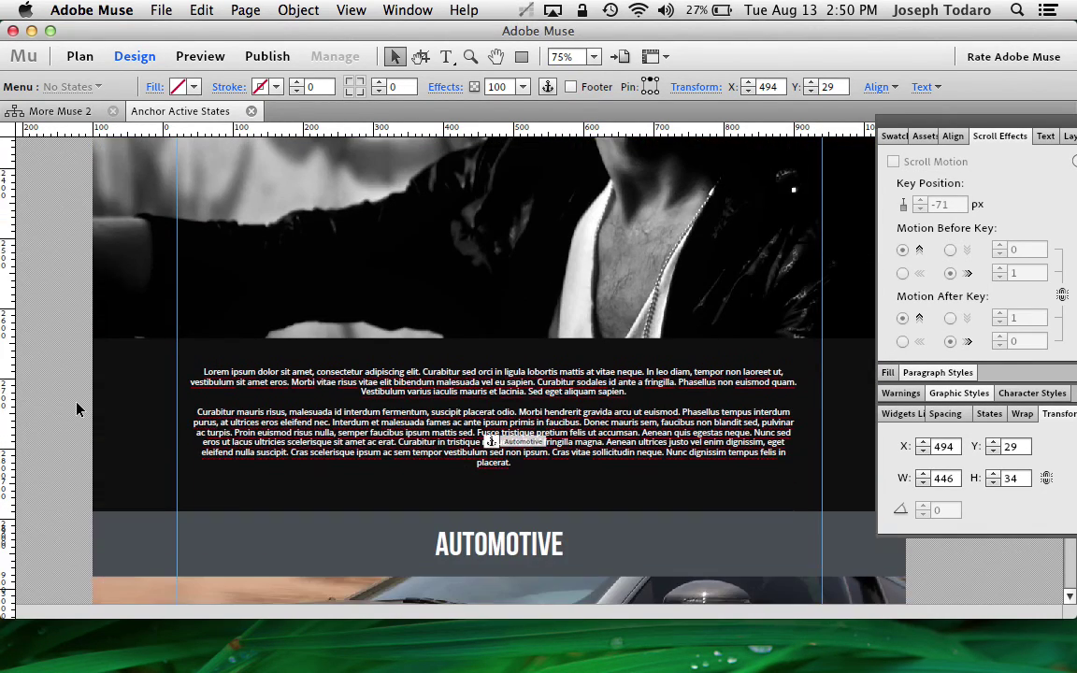
{"action": "scroll", "coordinate": [77, 409], "scroll_direction": "up", "scroll_amount": 15}
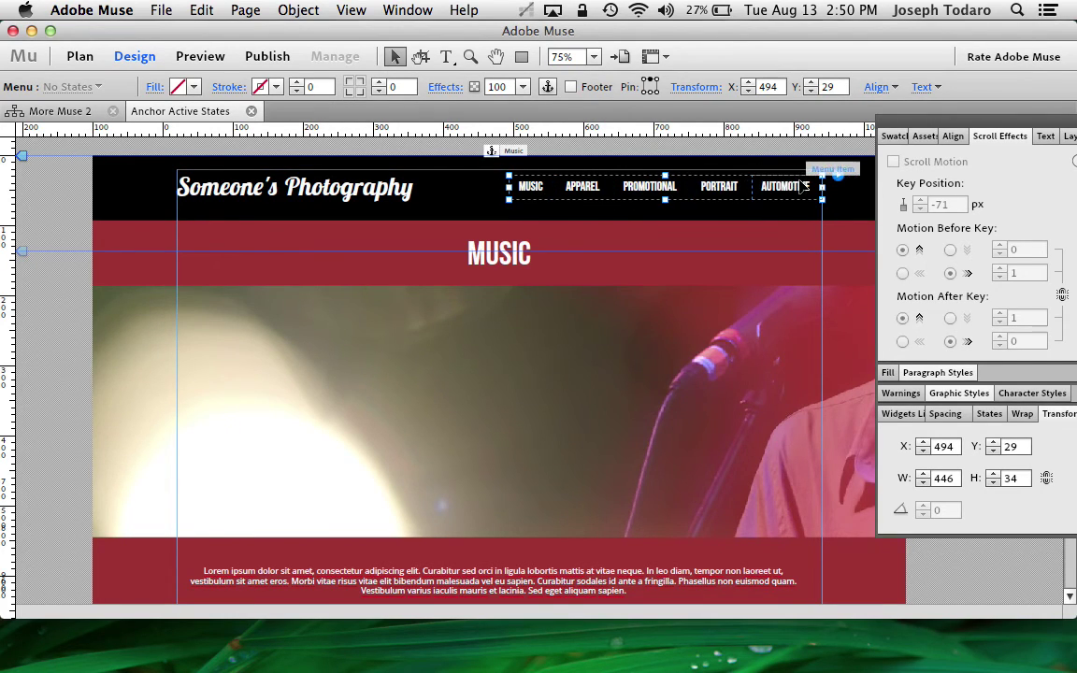
{"action": "left_click", "coordinate": [530, 187]}
Step: Open the nav menu's Options and keep its Menu Type set to Manual, horizontal
{"action": "left_click", "coordinate": [570, 176]}
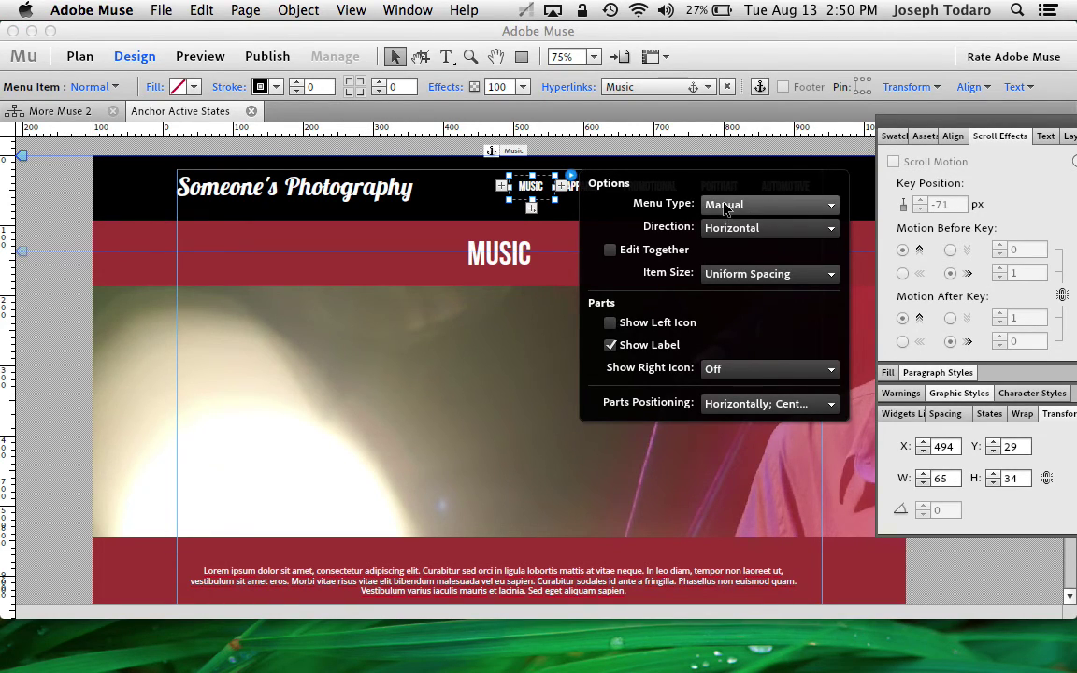
{"action": "left_click", "coordinate": [739, 202]}
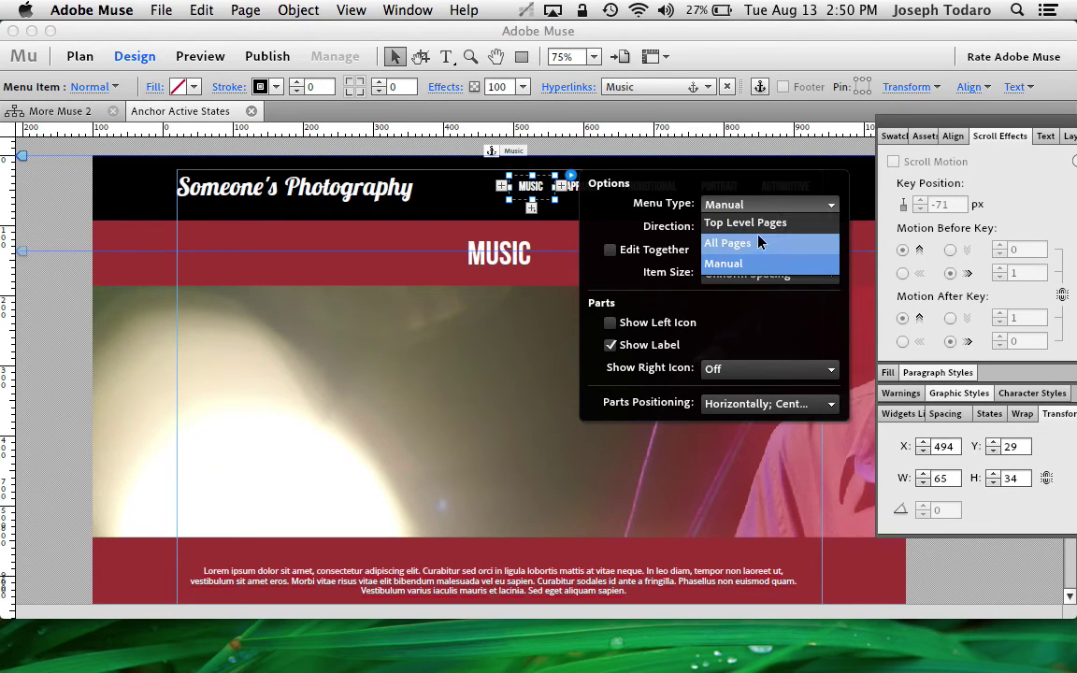
{"action": "left_click", "coordinate": [652, 206]}
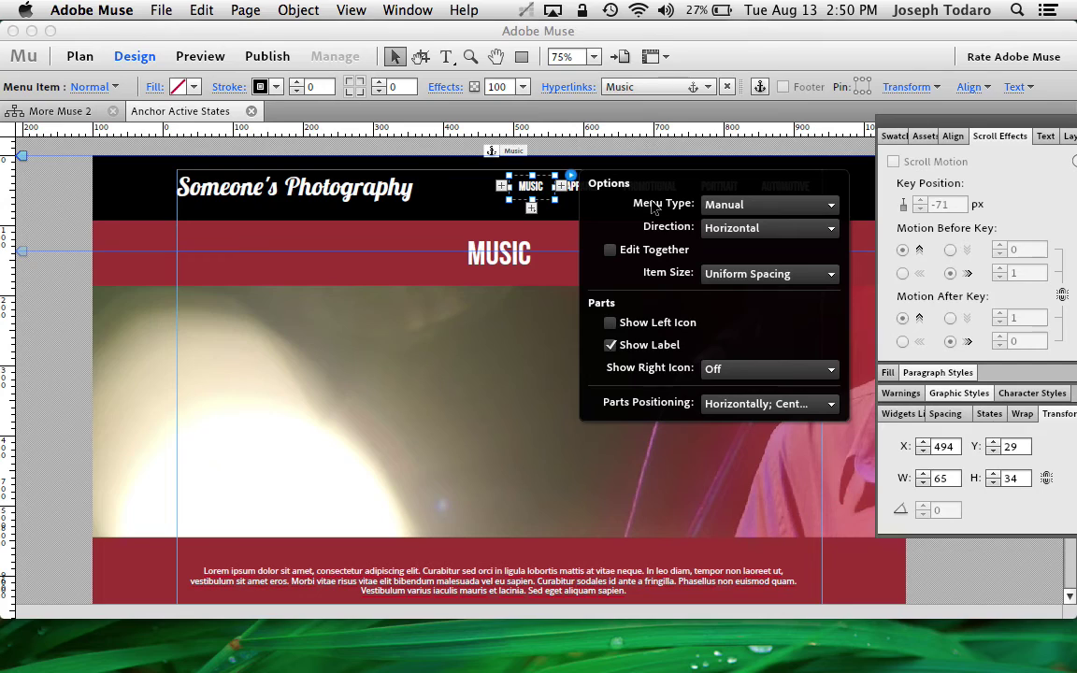
{"action": "left_click", "coordinate": [747, 205]}
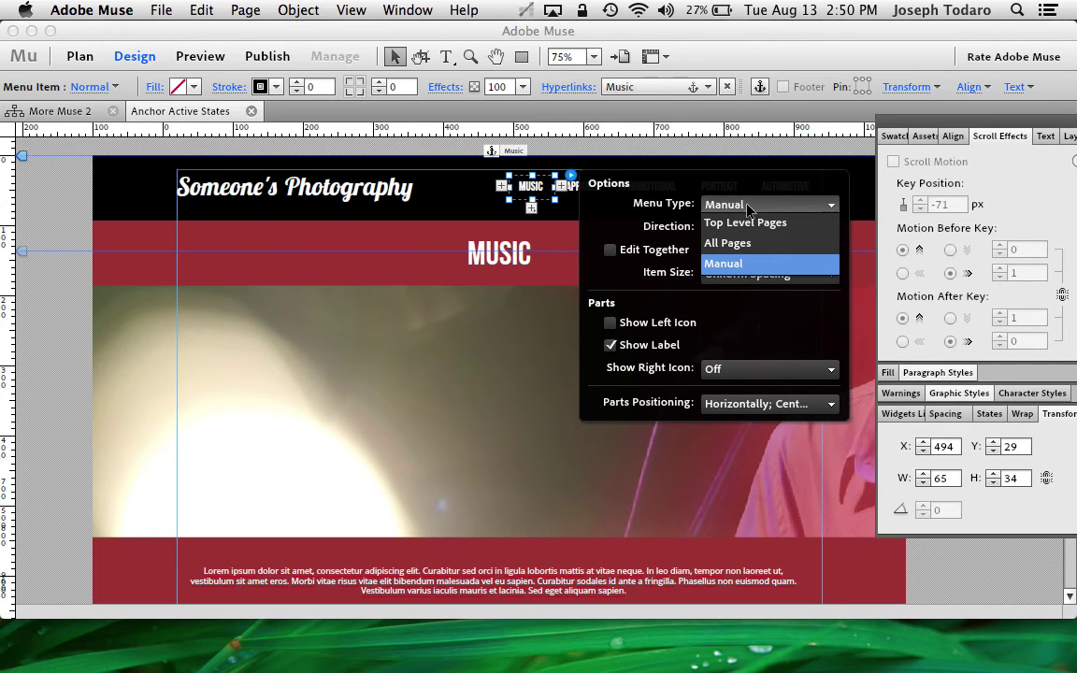
{"action": "left_click", "coordinate": [609, 196]}
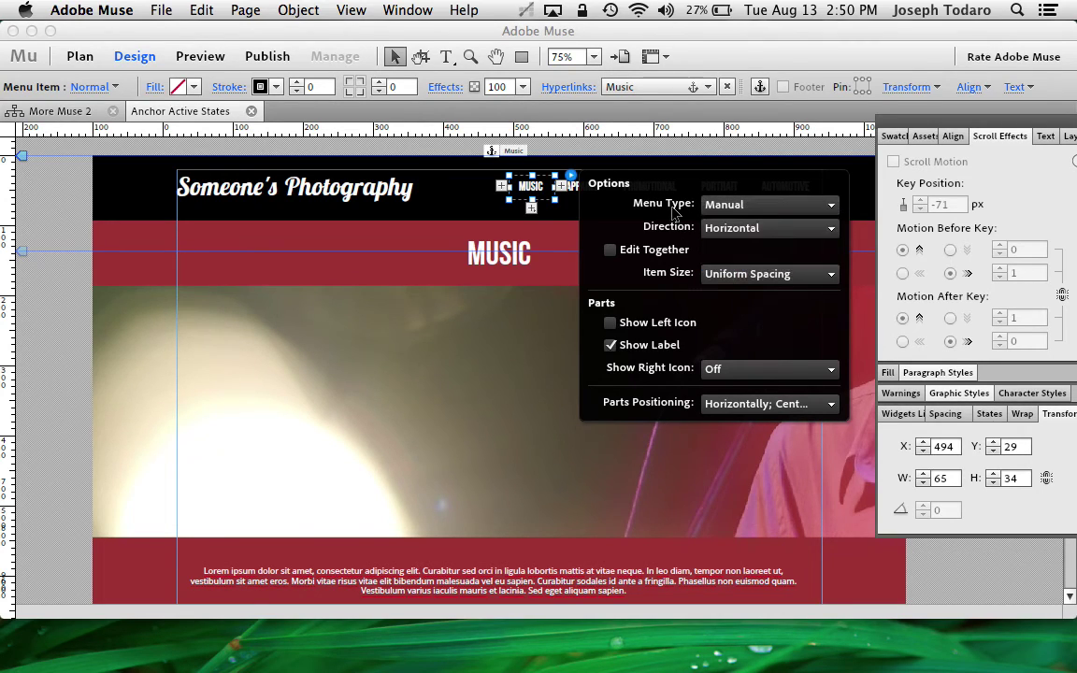
{"action": "left_click", "coordinate": [531, 187]}
Step: Check the anchor links of MUSIC, AUTOMOTIVE, PORTRAIT, PROMOTIONAL and APPAREL in the Hyperlinks field
{"action": "left_click", "coordinate": [591, 190]}
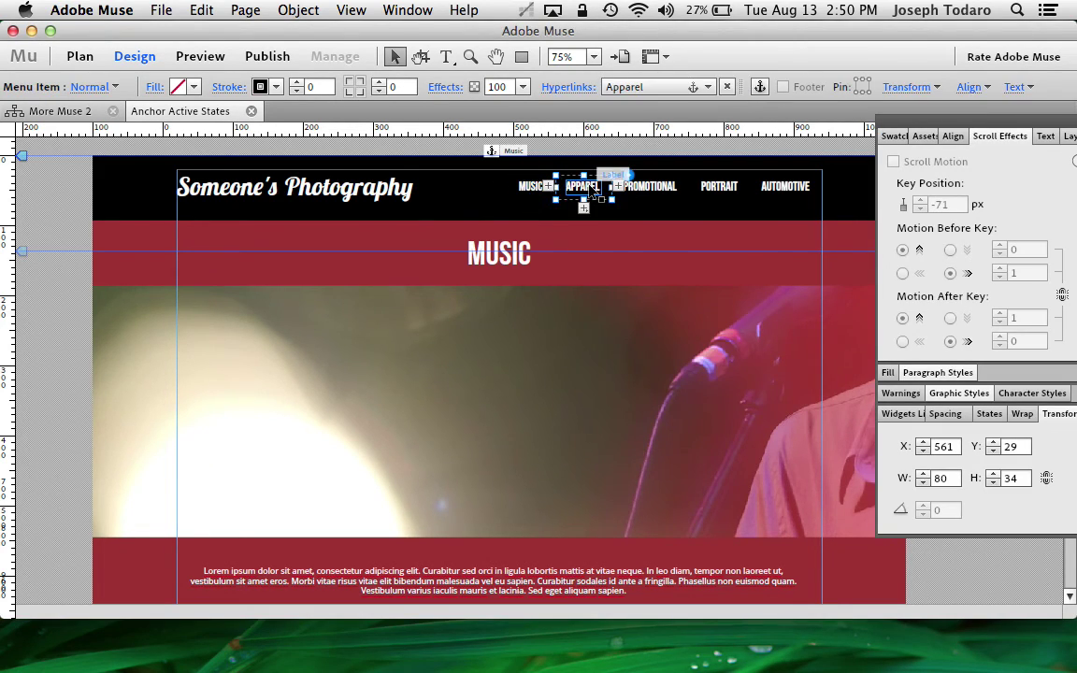
{"action": "left_click", "coordinate": [552, 187]}
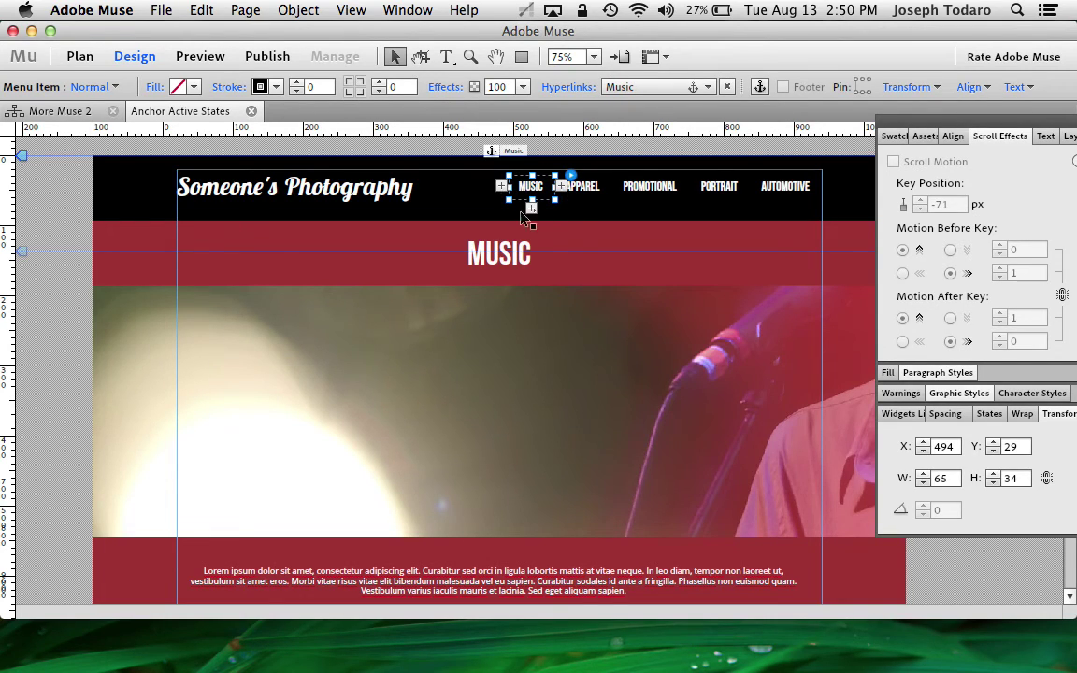
{"action": "left_click", "coordinate": [780, 191]}
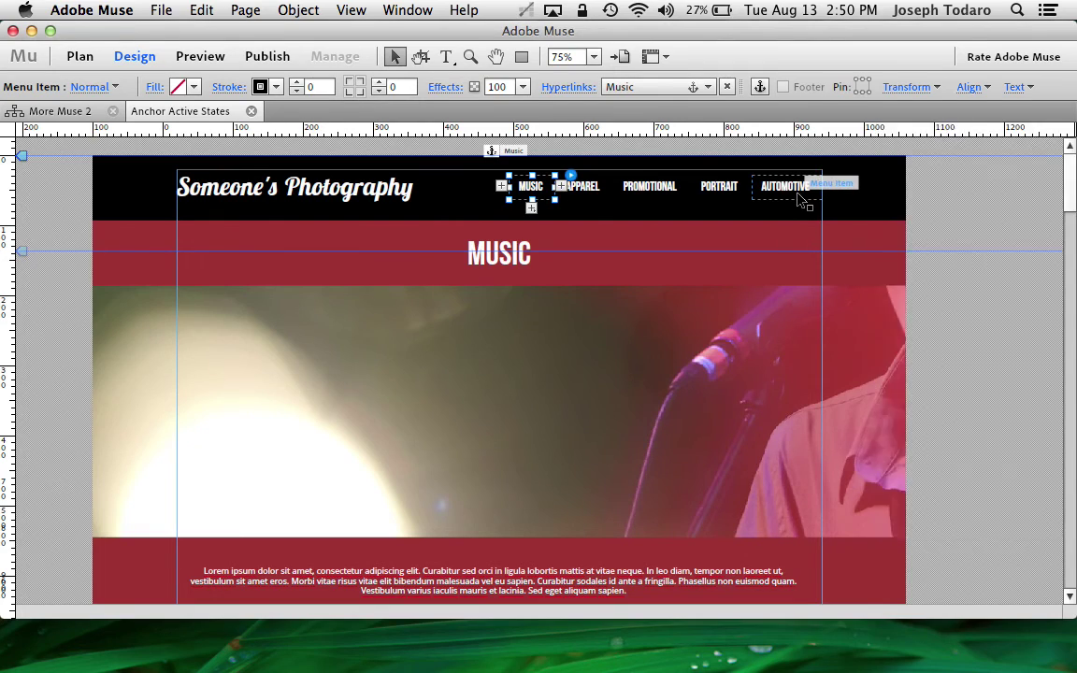
{"action": "left_click", "coordinate": [720, 190]}
{"action": "left_click", "coordinate": [643, 190]}
{"action": "left_click", "coordinate": [581, 187]}
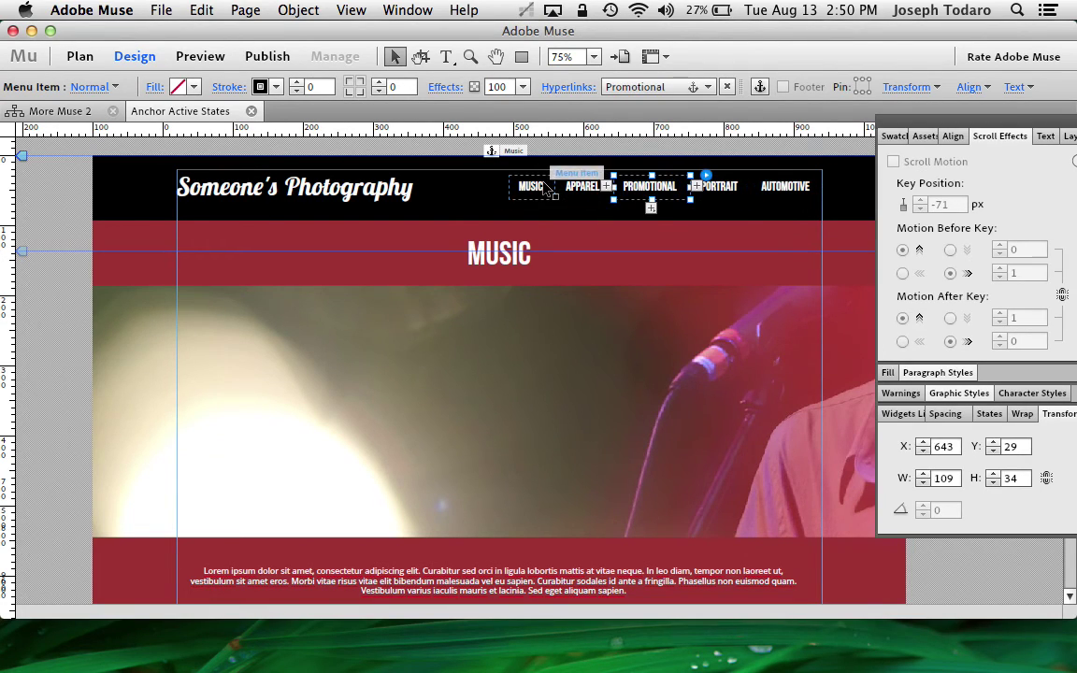
{"action": "left_click", "coordinate": [529, 187]}
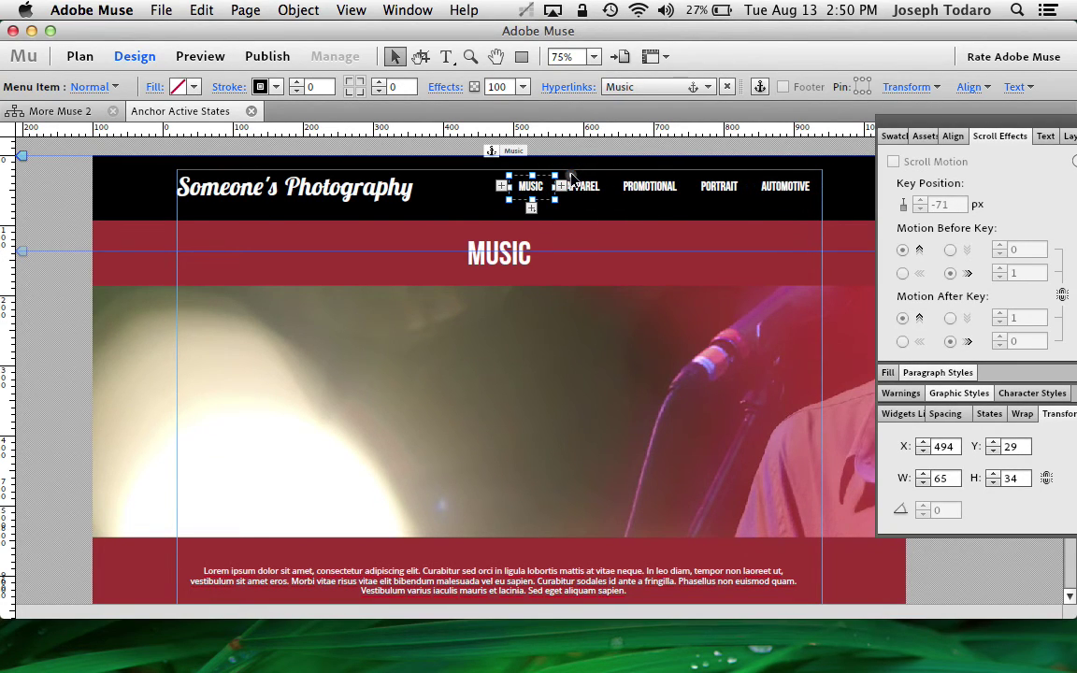
{"action": "left_click", "coordinate": [570, 176]}
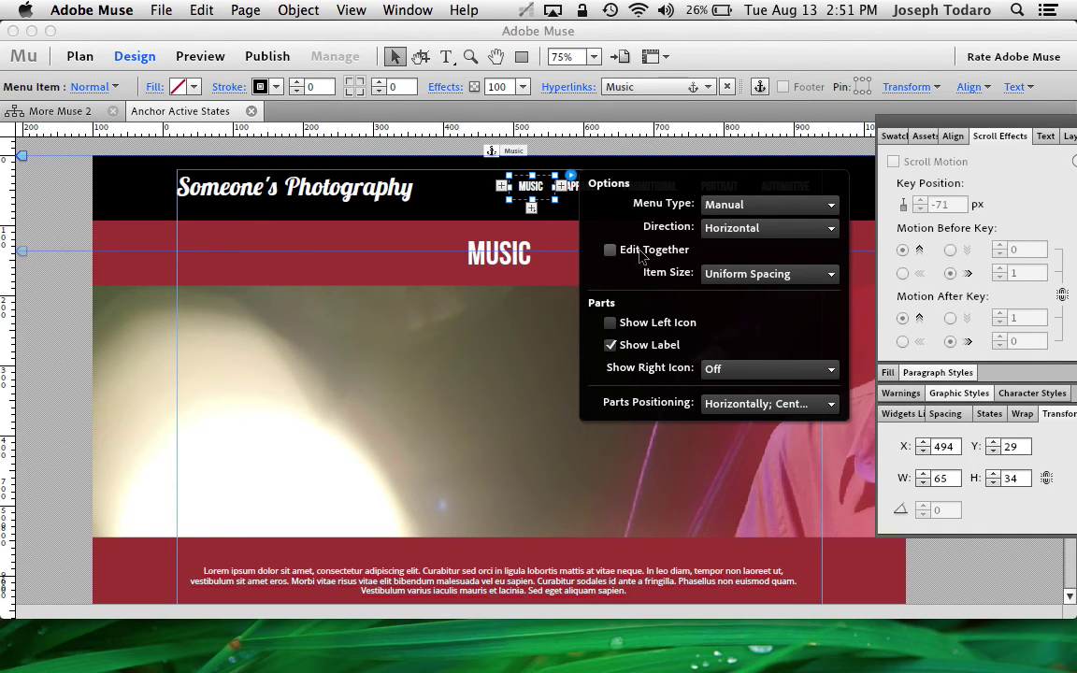
Step: Select the MUSIC menu item and list its Normal, Rollover, Mouse Down and Active states
{"action": "left_click", "coordinate": [529, 186]}
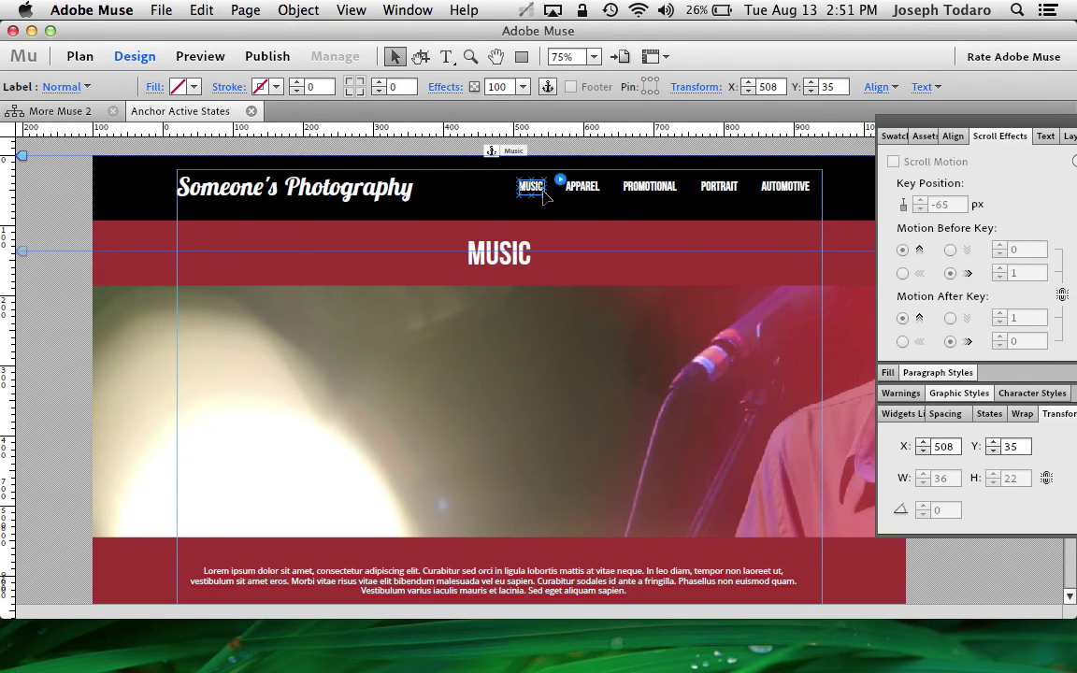
{"action": "key", "text": "Escape"}
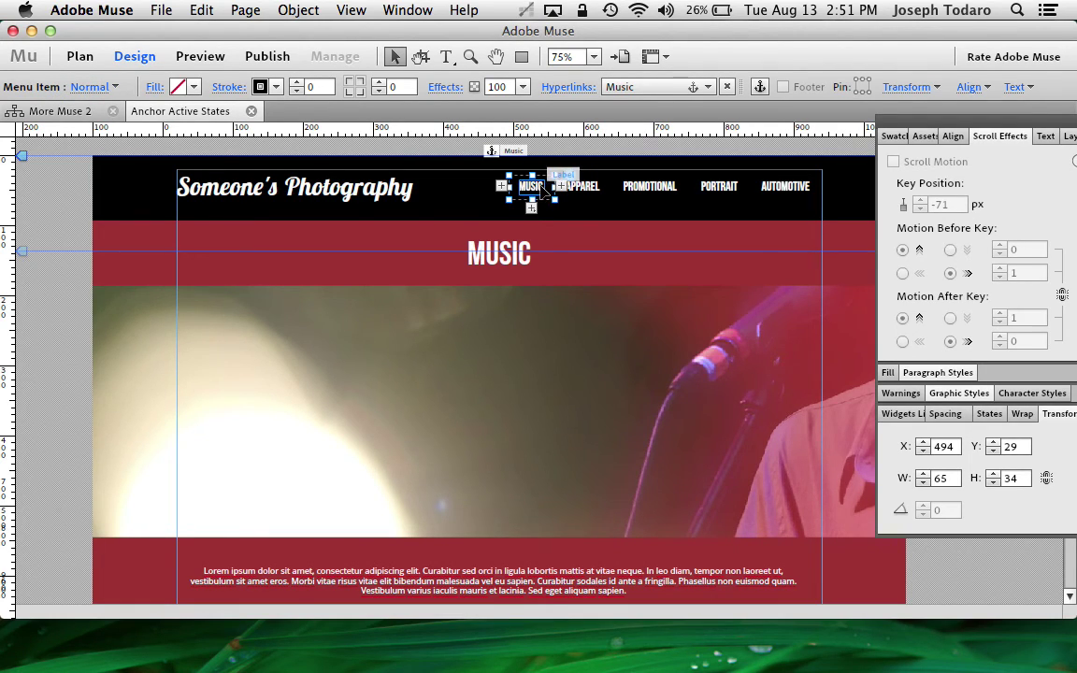
{"action": "left_click", "coordinate": [579, 186]}
{"action": "left_click", "coordinate": [648, 186]}
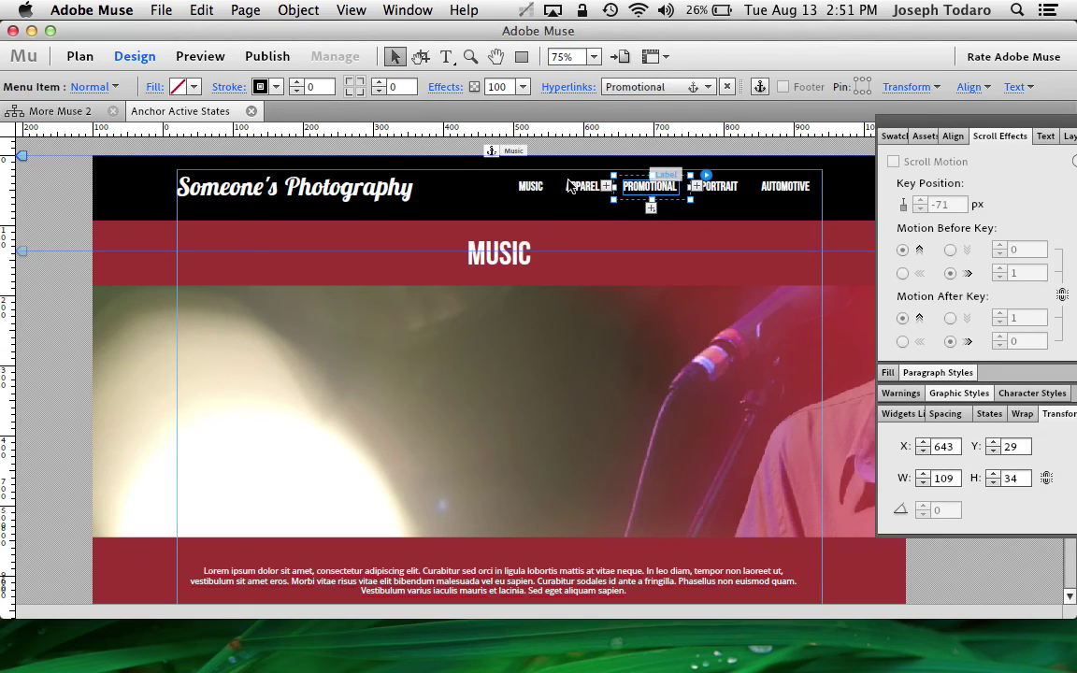
{"action": "left_click", "coordinate": [526, 186]}
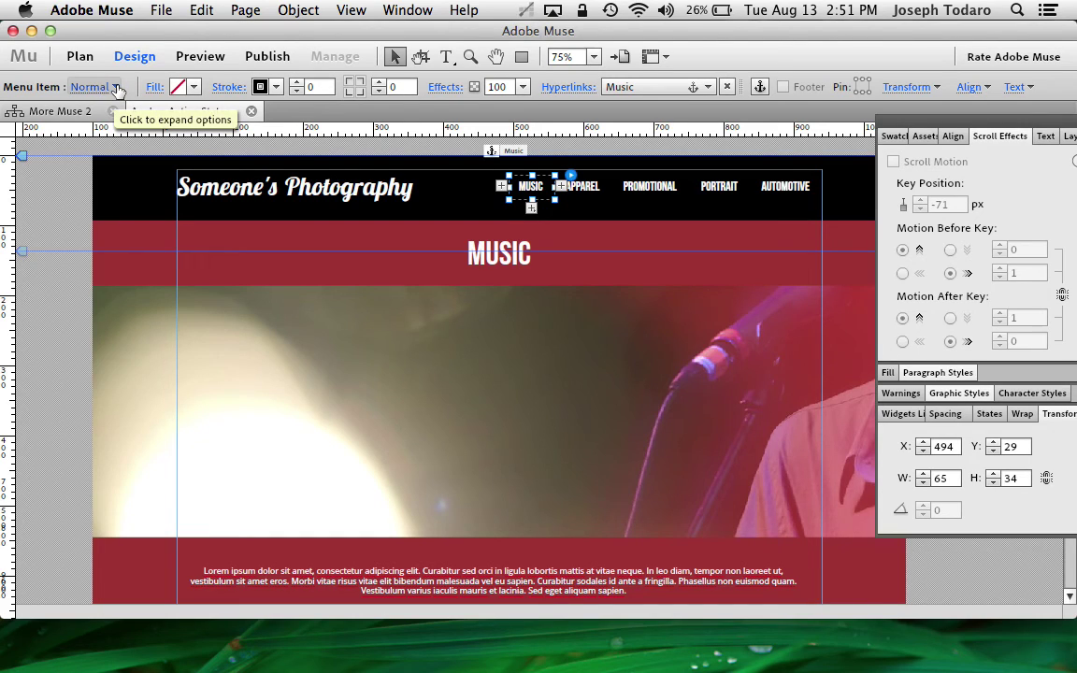
{"action": "left_click", "coordinate": [114, 87]}
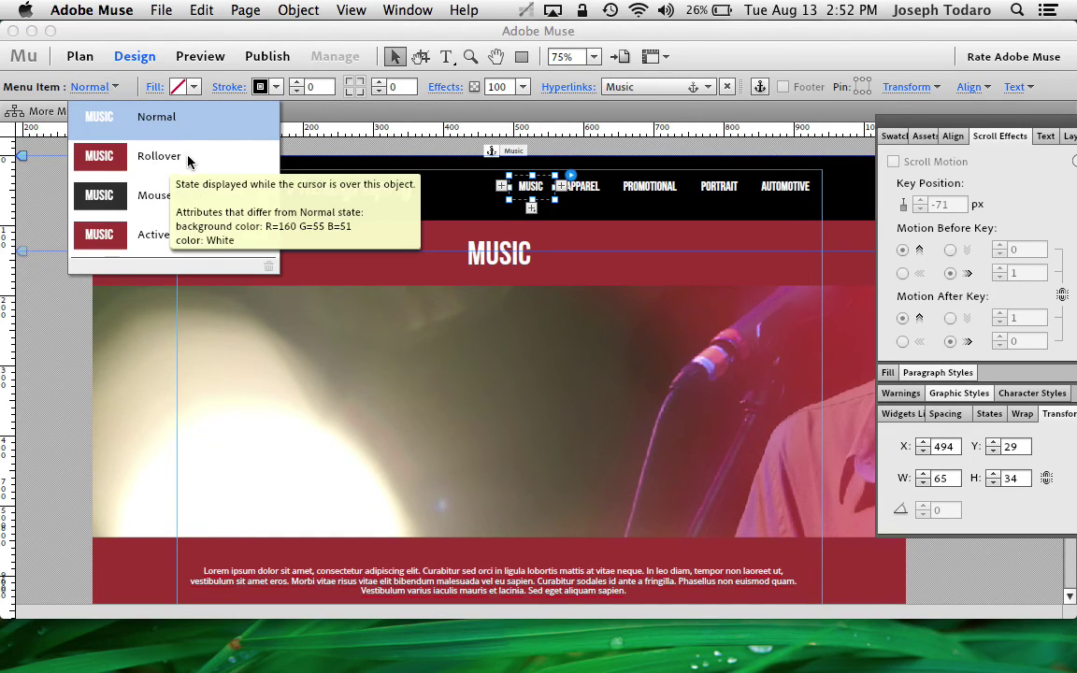
Step: Review the Active state fills of the MUSIC, APPAREL and PROMOTIONAL menu items
{"action": "left_click", "coordinate": [148, 237]}
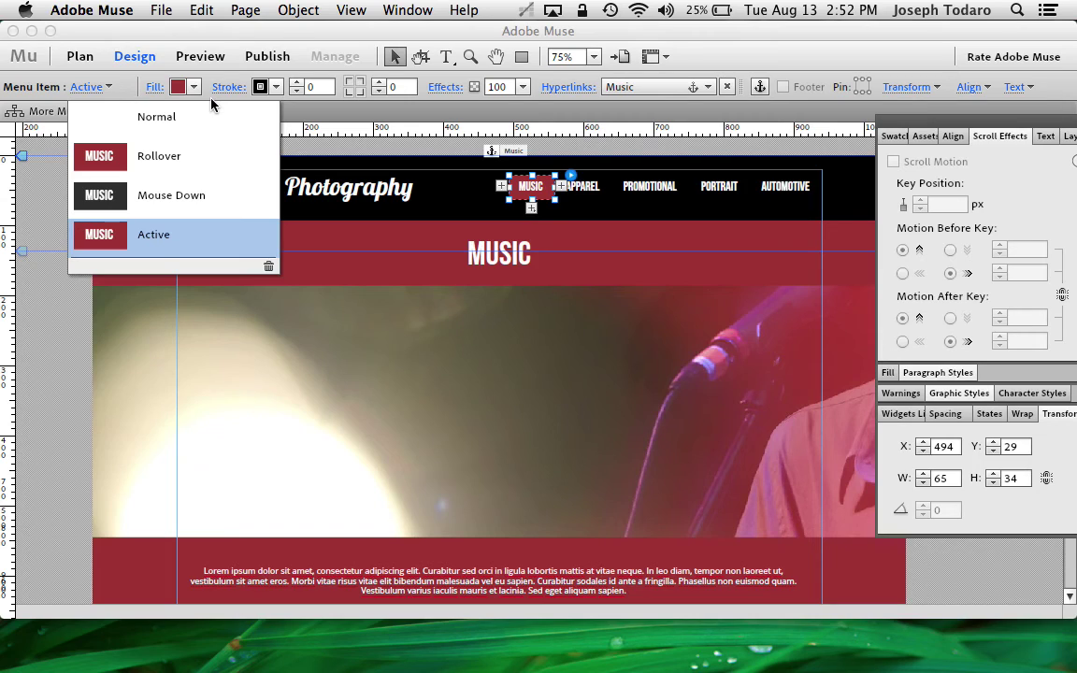
{"action": "left_click", "coordinate": [529, 177]}
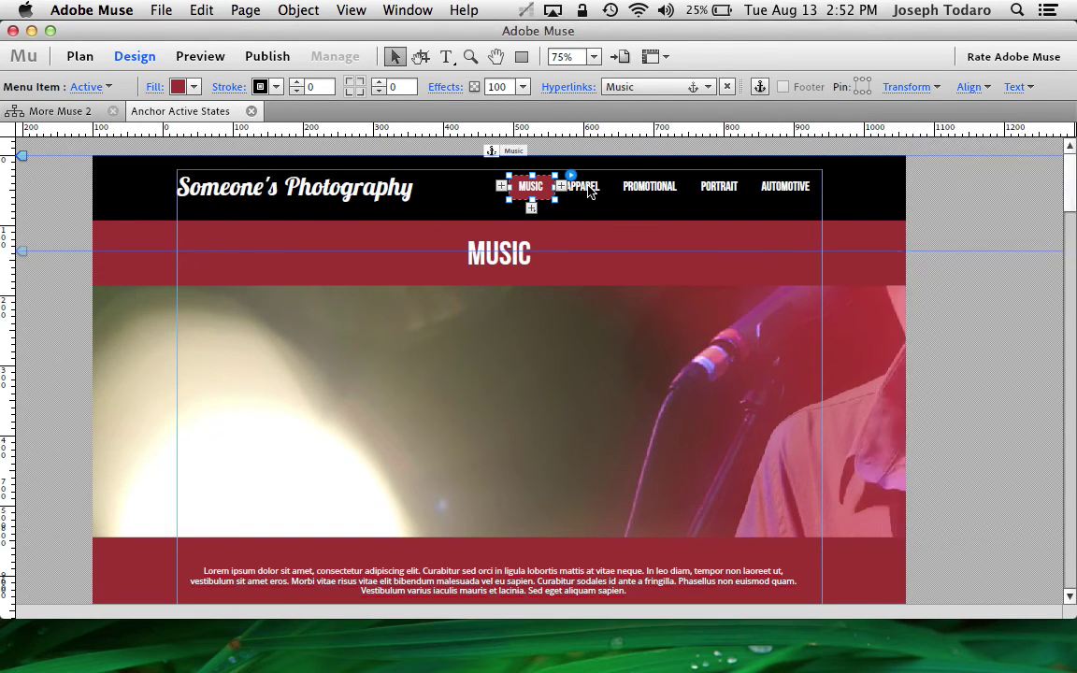
{"action": "left_click", "coordinate": [587, 187]}
{"action": "left_click", "coordinate": [90, 87]}
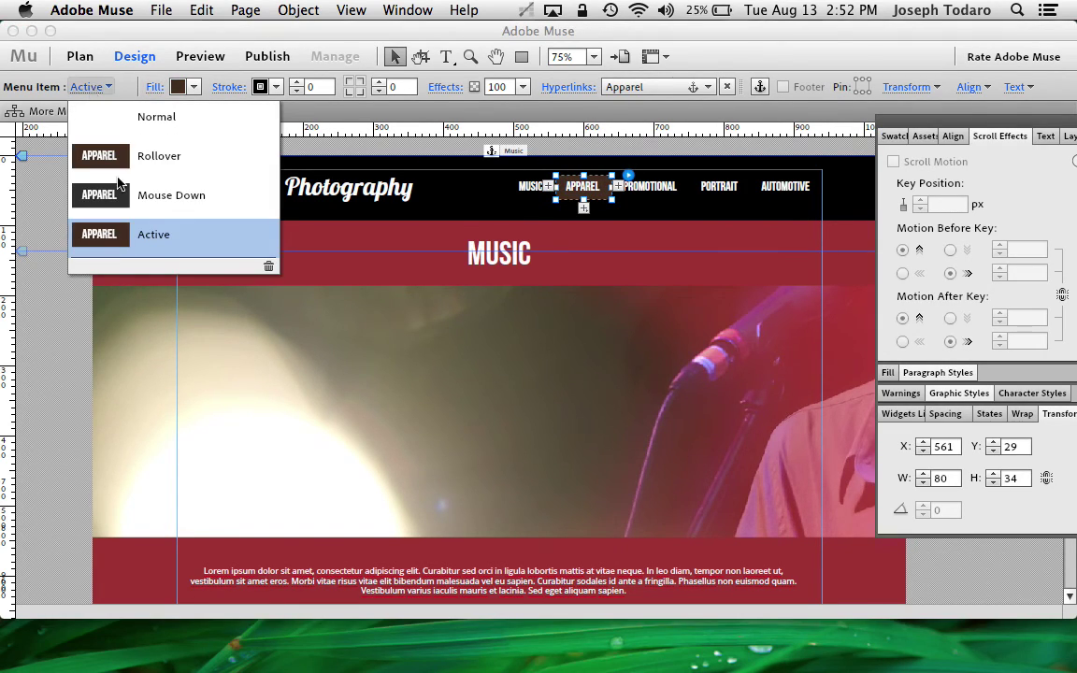
{"action": "left_click", "coordinate": [92, 87]}
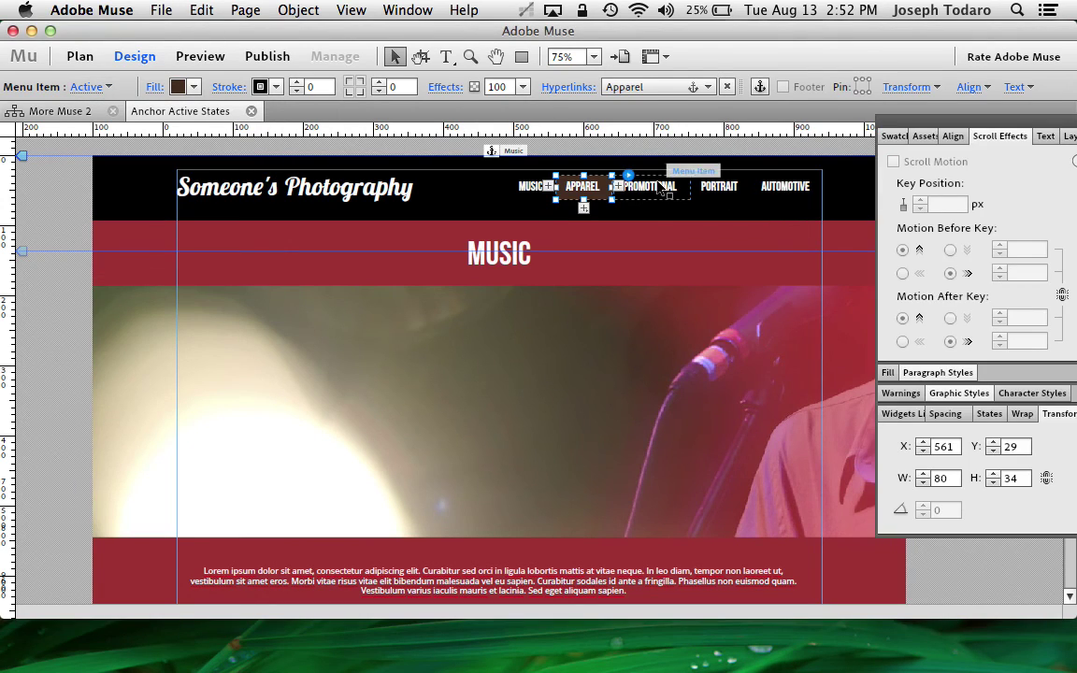
{"action": "left_click", "coordinate": [660, 188]}
{"action": "left_click", "coordinate": [98, 88]}
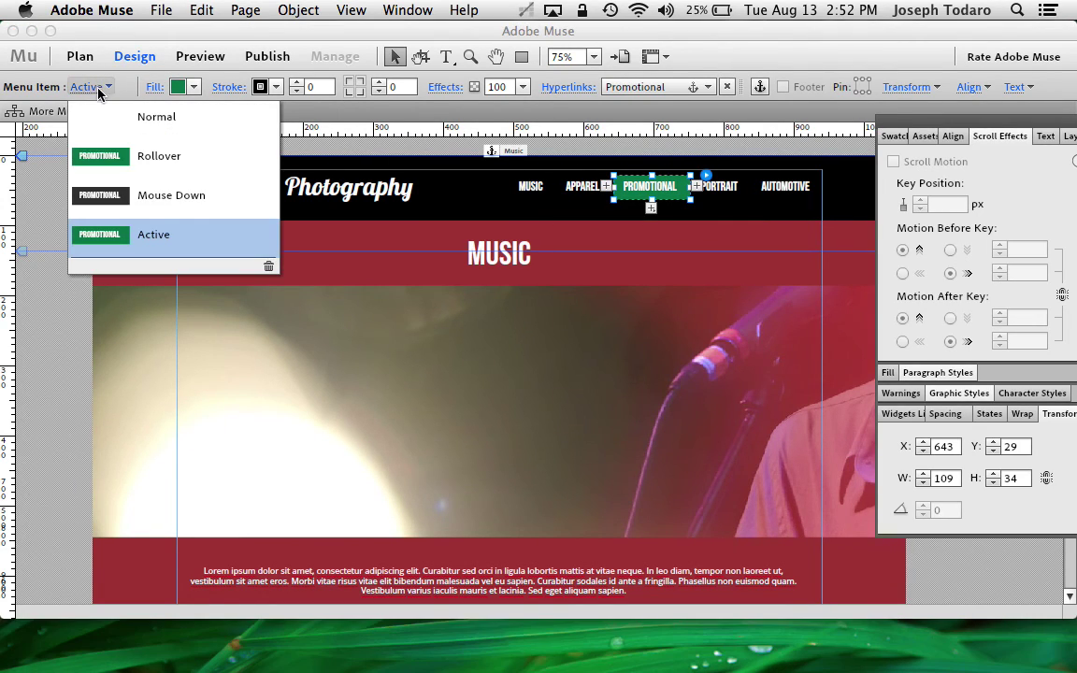
{"action": "left_click", "coordinate": [89, 86]}
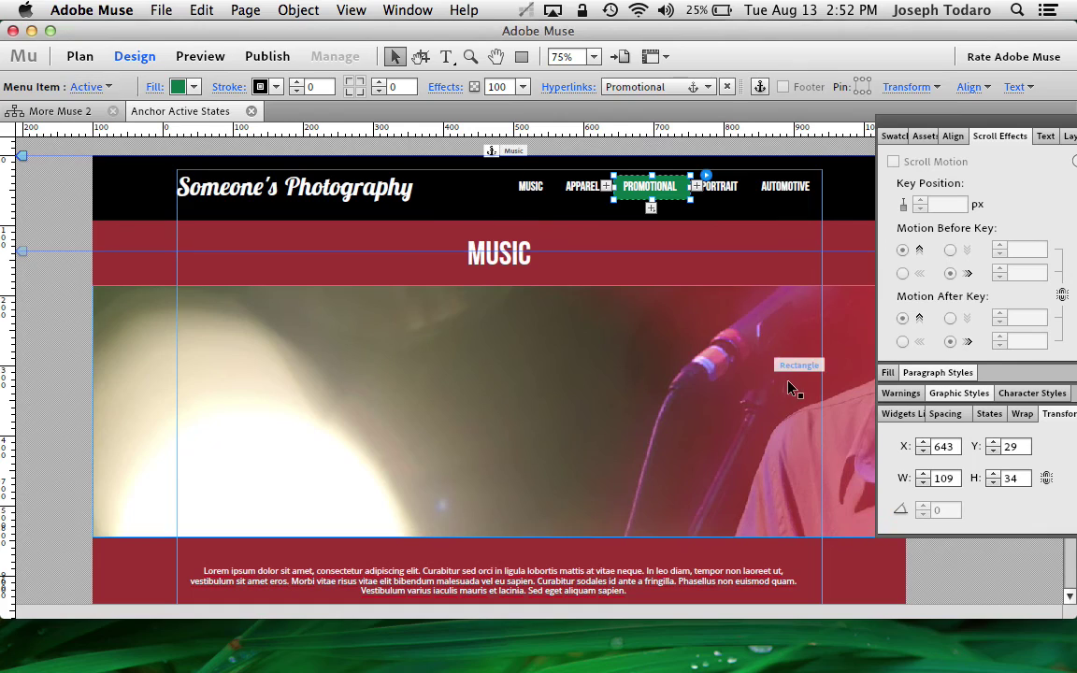
Step: Check PORTRAIT's states, return MUSIC to its Normal state and deselect the menu
{"action": "left_click", "coordinate": [719, 187]}
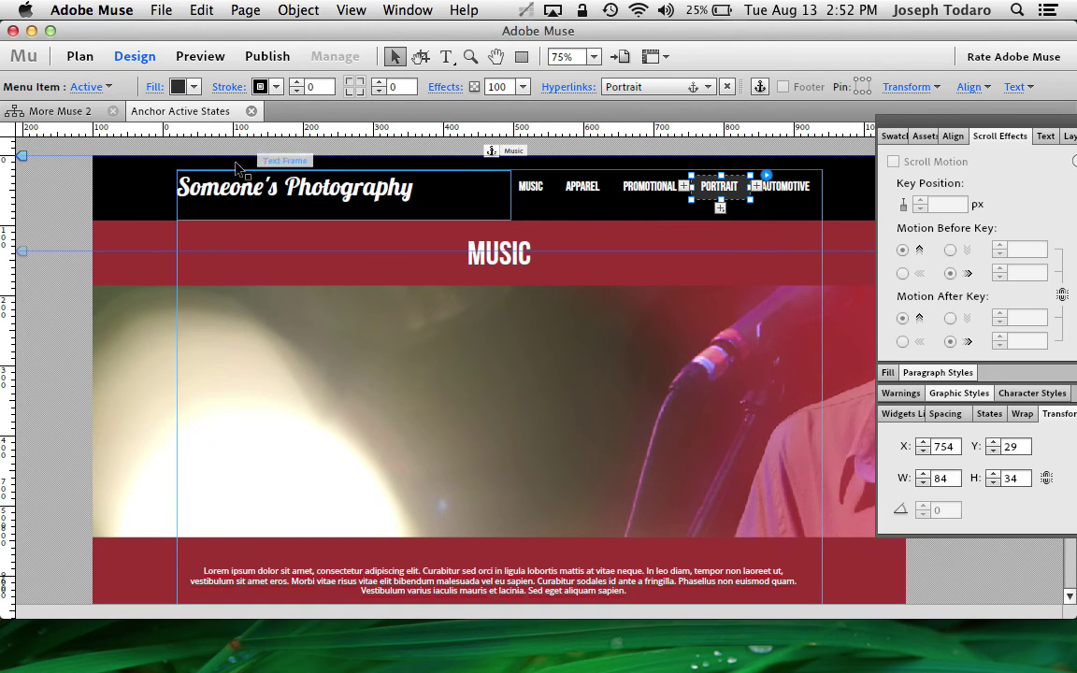
{"action": "left_click", "coordinate": [89, 87]}
{"action": "left_click", "coordinate": [89, 86]}
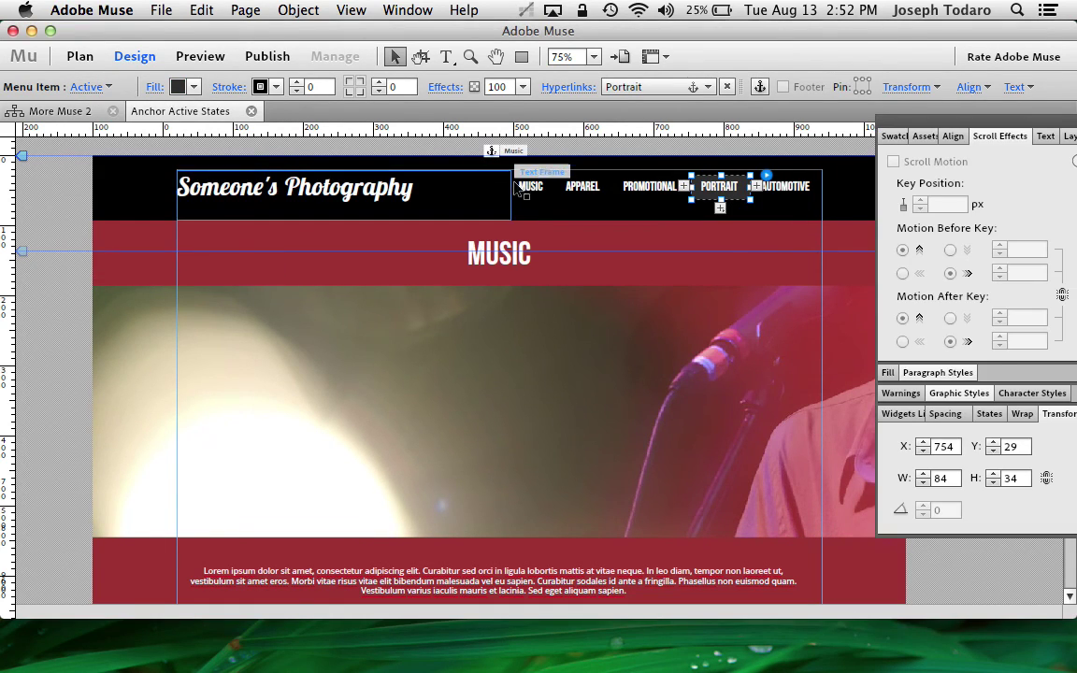
{"action": "left_click", "coordinate": [530, 185]}
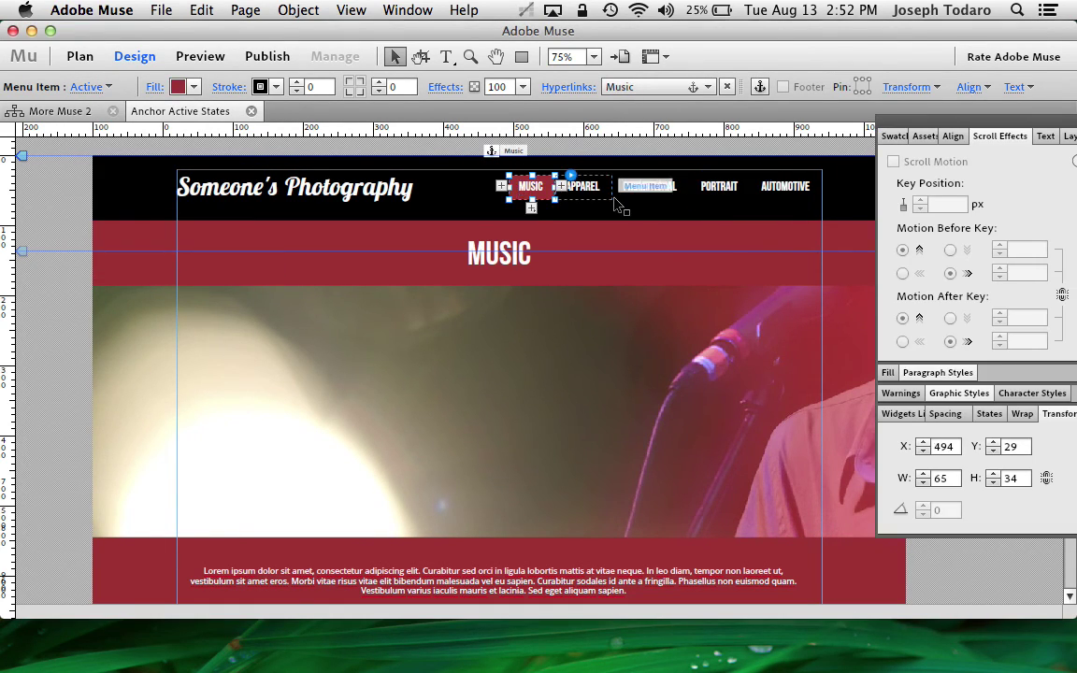
{"action": "left_click", "coordinate": [90, 87]}
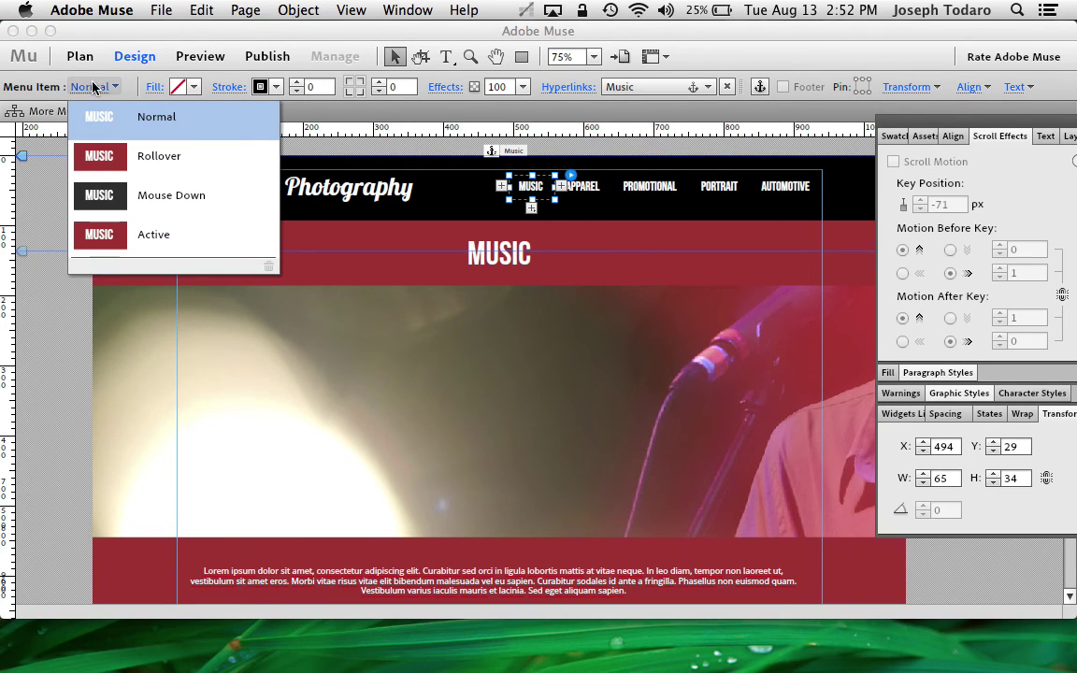
{"action": "left_click", "coordinate": [90, 87]}
{"action": "left_click", "coordinate": [63, 176]}
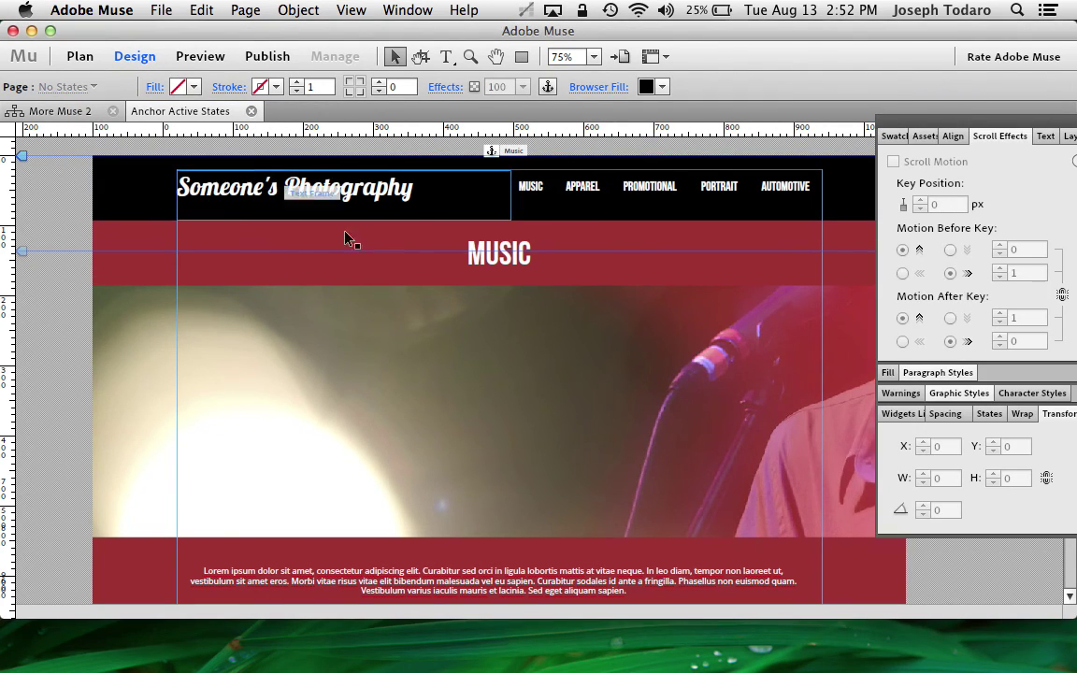
Step: Replace the top anchor with a new one named 'Music' and nudge it into place
{"action": "left_click", "coordinate": [490, 152]}
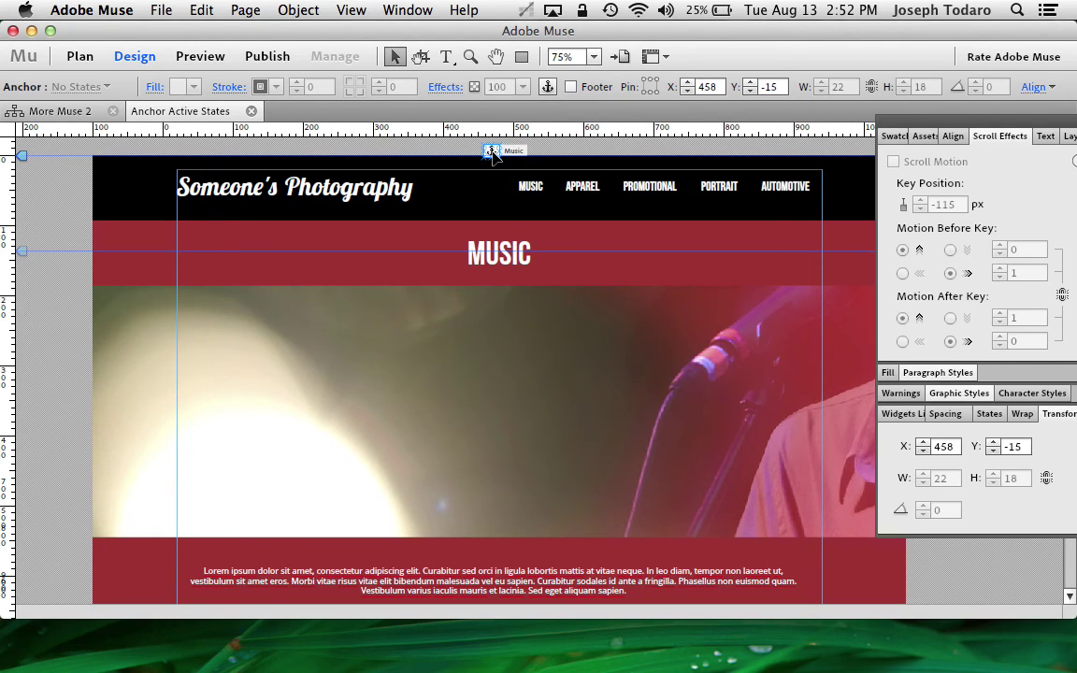
{"action": "left_click", "coordinate": [547, 87]}
{"action": "key", "text": "Delete"}
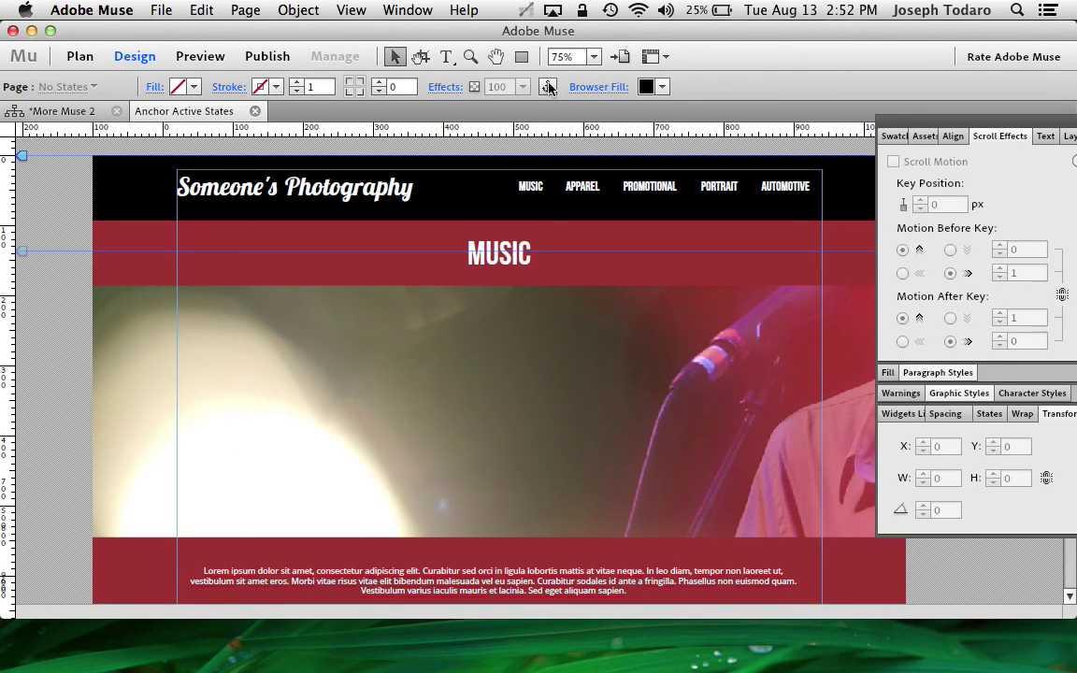
{"action": "left_click", "coordinate": [549, 87]}
{"action": "left_click", "coordinate": [502, 152]}
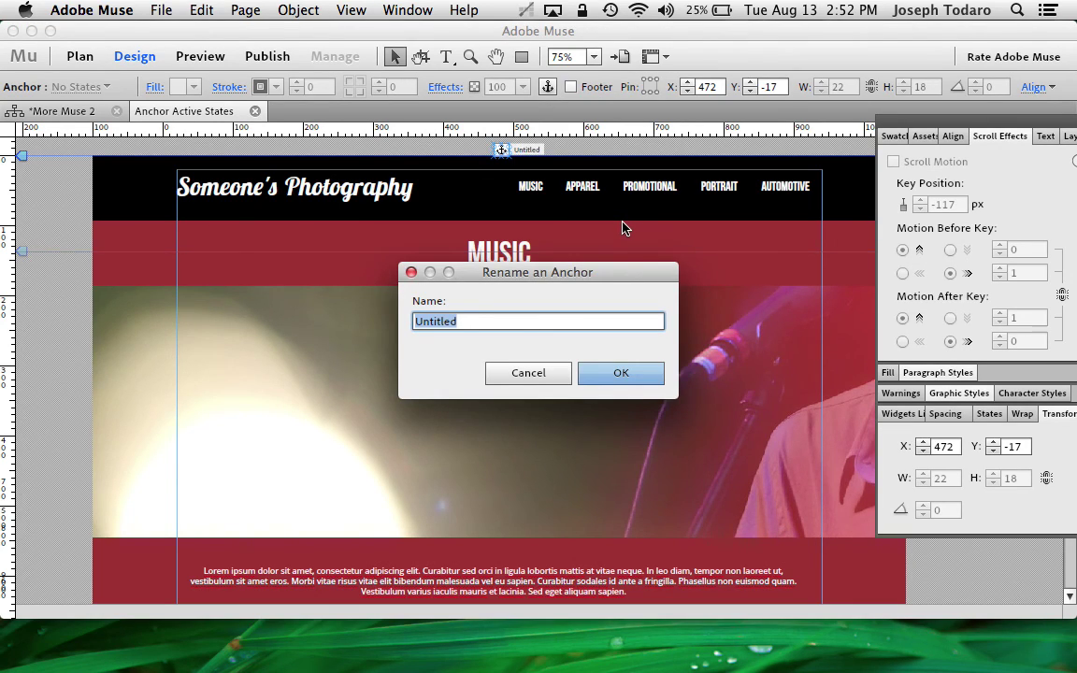
{"action": "type", "text": "Mus"}
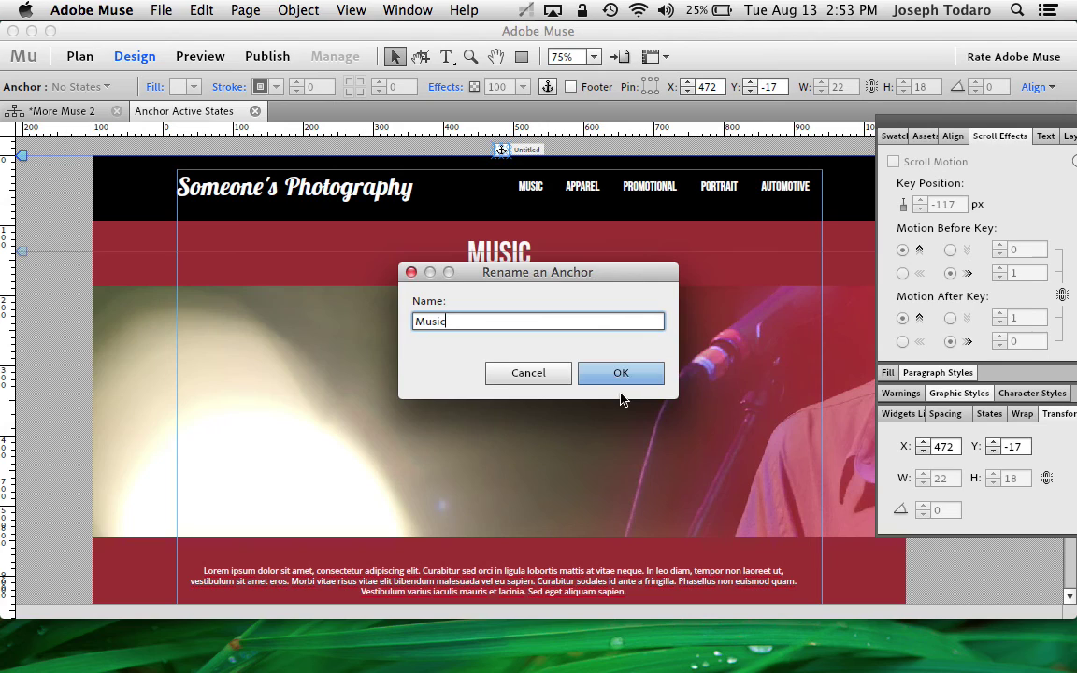
{"action": "type", "text": "ic"}
{"action": "left_click", "coordinate": [621, 374]}
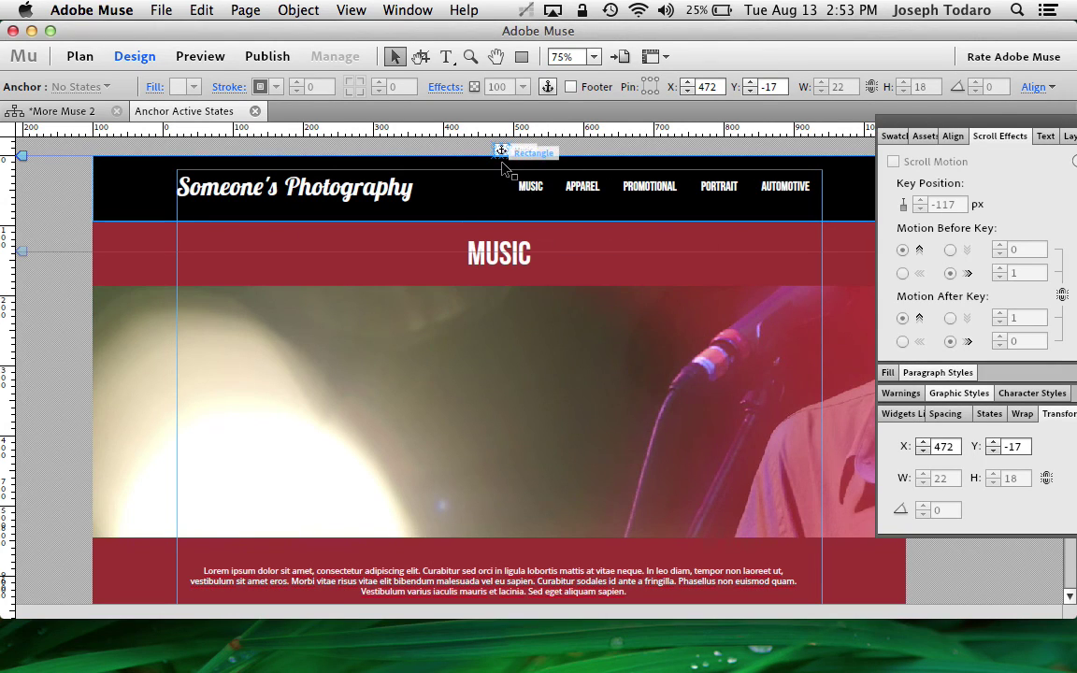
{"action": "left_click_drag", "start_coordinate": [501, 152], "coordinate": [496, 151]}
{"action": "scroll", "coordinate": [555, 363], "scroll_direction": "down", "scroll_amount": 5}
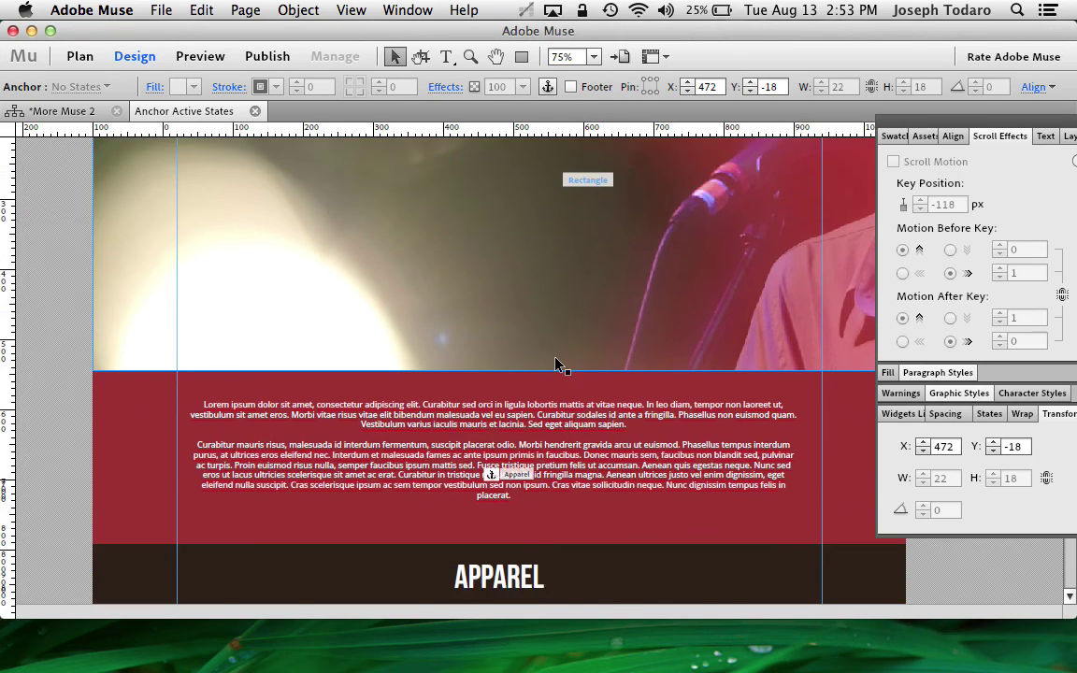
{"action": "scroll", "coordinate": [555, 362], "scroll_direction": "down", "scroll_amount": 3}
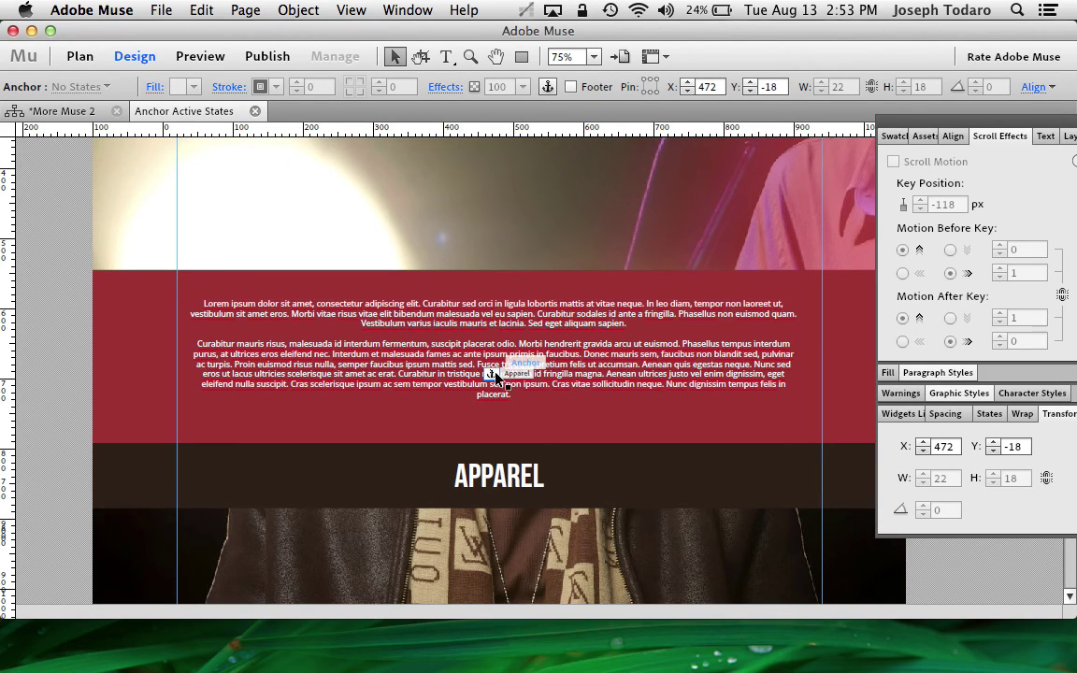
{"action": "scroll", "coordinate": [668, 484], "scroll_direction": "down", "scroll_amount": 5}
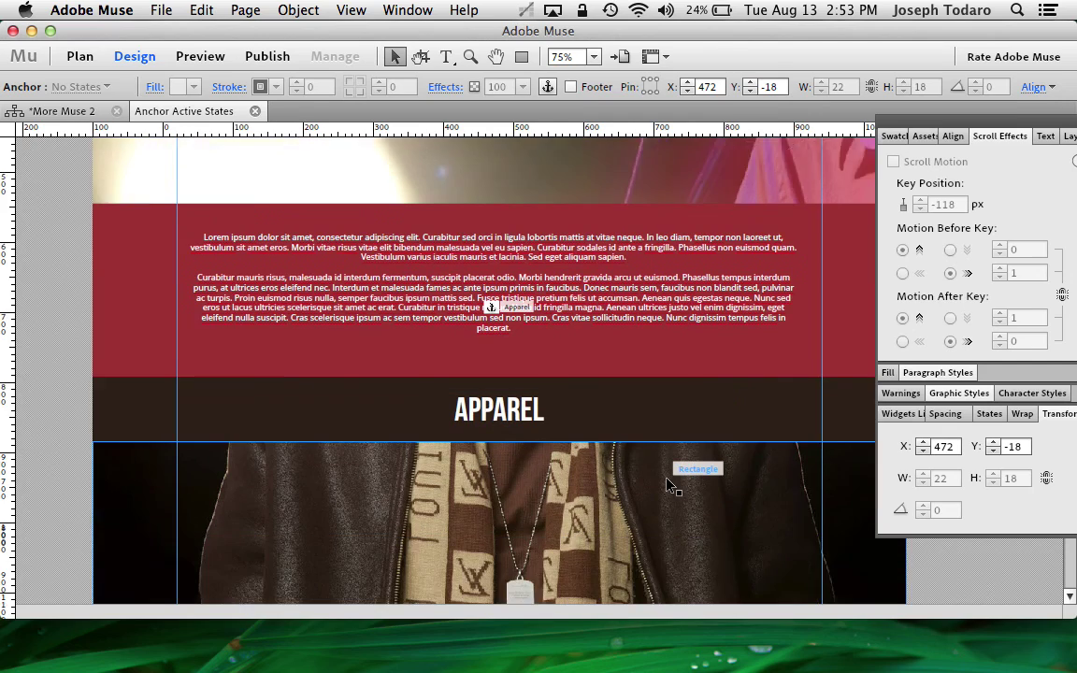
{"action": "scroll", "coordinate": [667, 484], "scroll_direction": "down", "scroll_amount": 3}
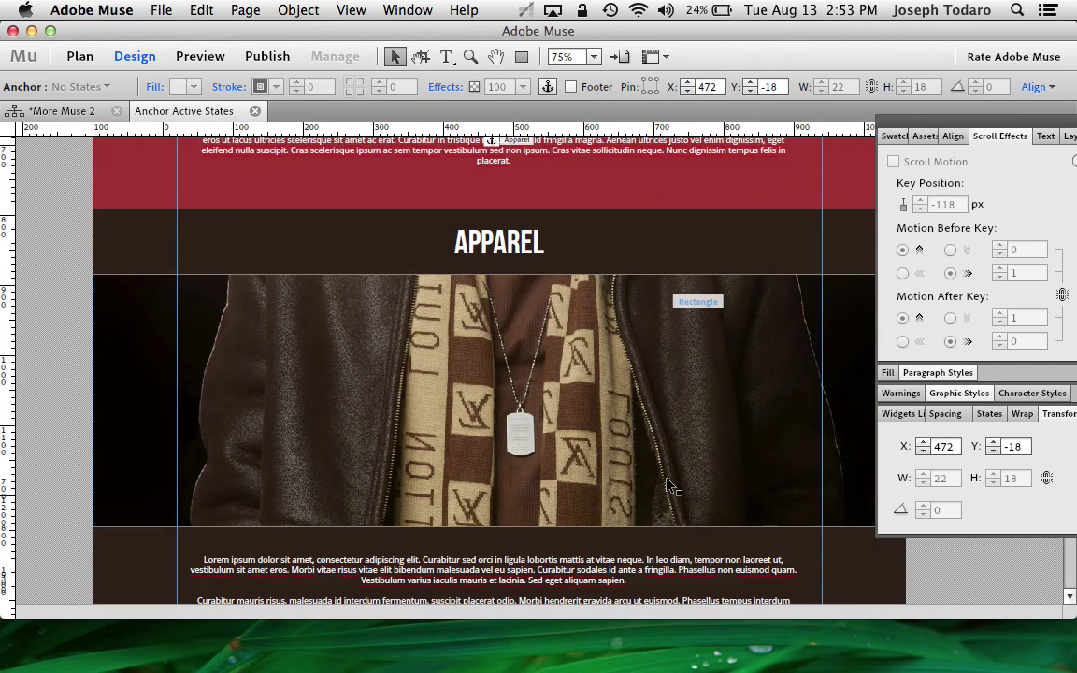
{"action": "scroll", "coordinate": [667, 482], "scroll_direction": "down", "scroll_amount": 1}
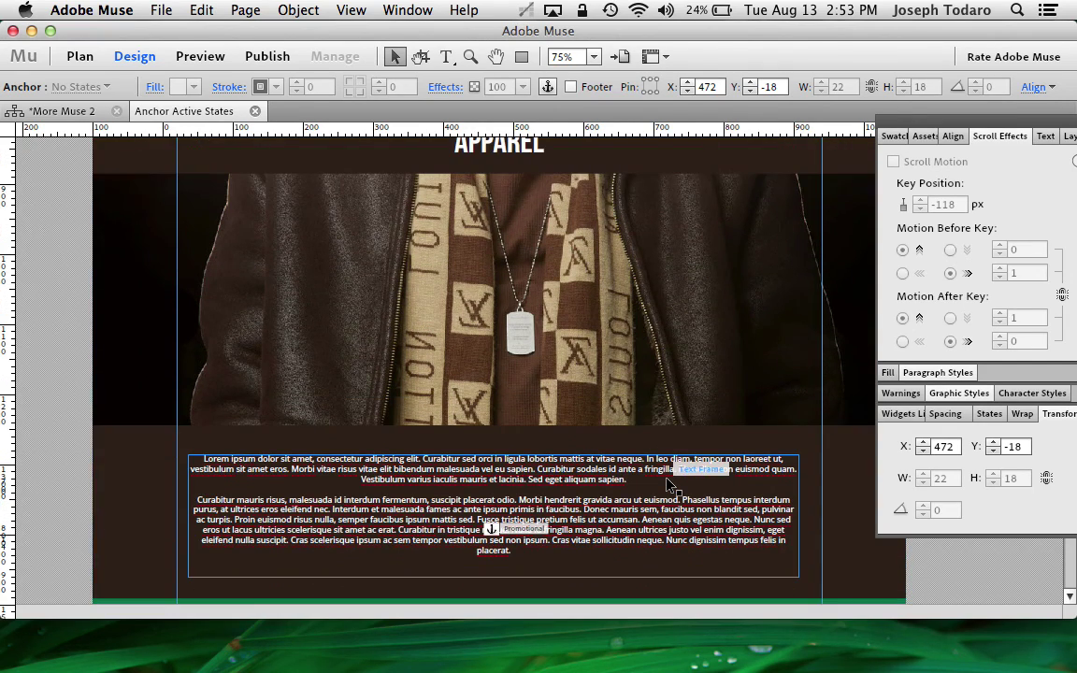
{"action": "scroll", "coordinate": [667, 484], "scroll_direction": "up", "scroll_amount": 4}
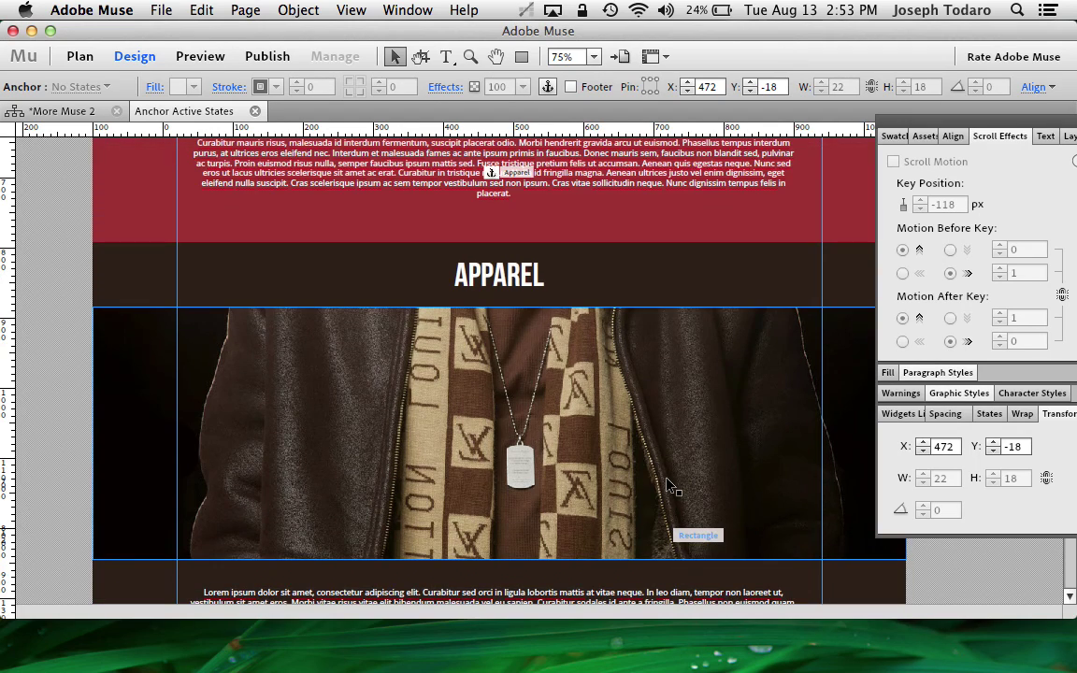
{"action": "scroll", "coordinate": [668, 484], "scroll_direction": "down", "scroll_amount": 2}
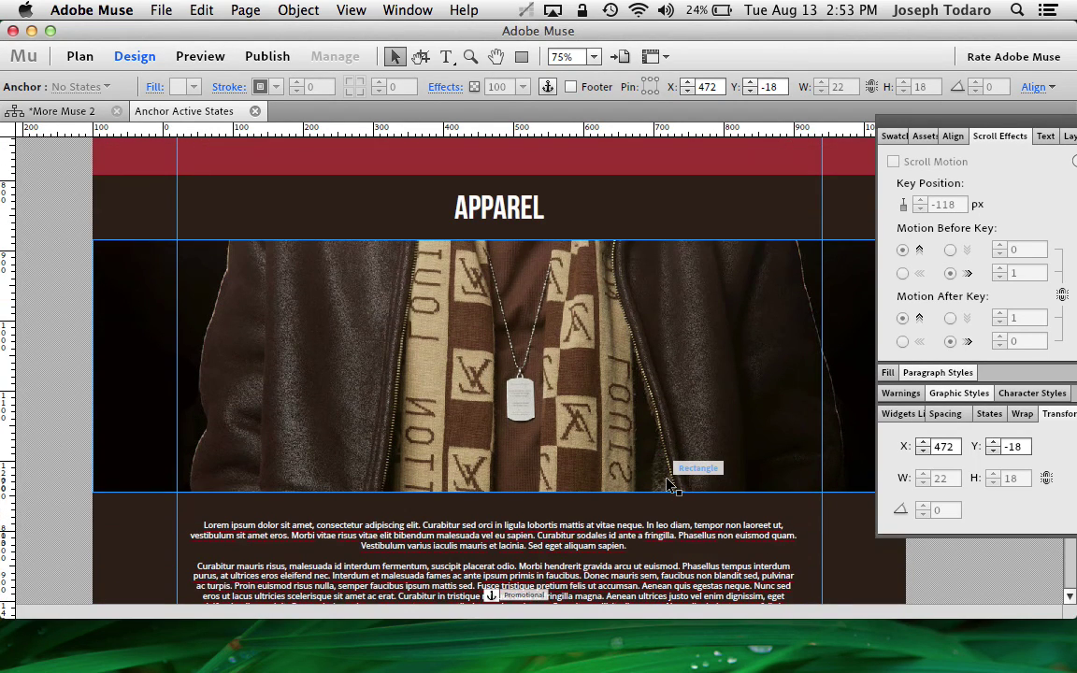
{"action": "scroll", "coordinate": [668, 484], "scroll_direction": "down", "scroll_amount": 5}
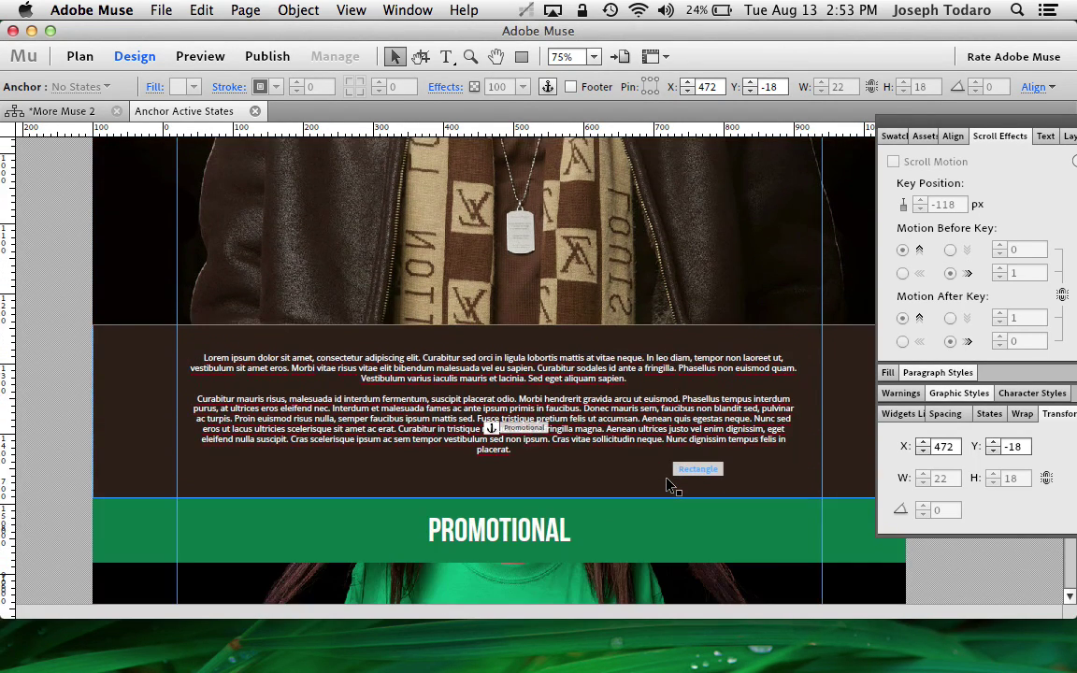
{"action": "scroll", "coordinate": [667, 483], "scroll_direction": "up", "scroll_amount": 20}
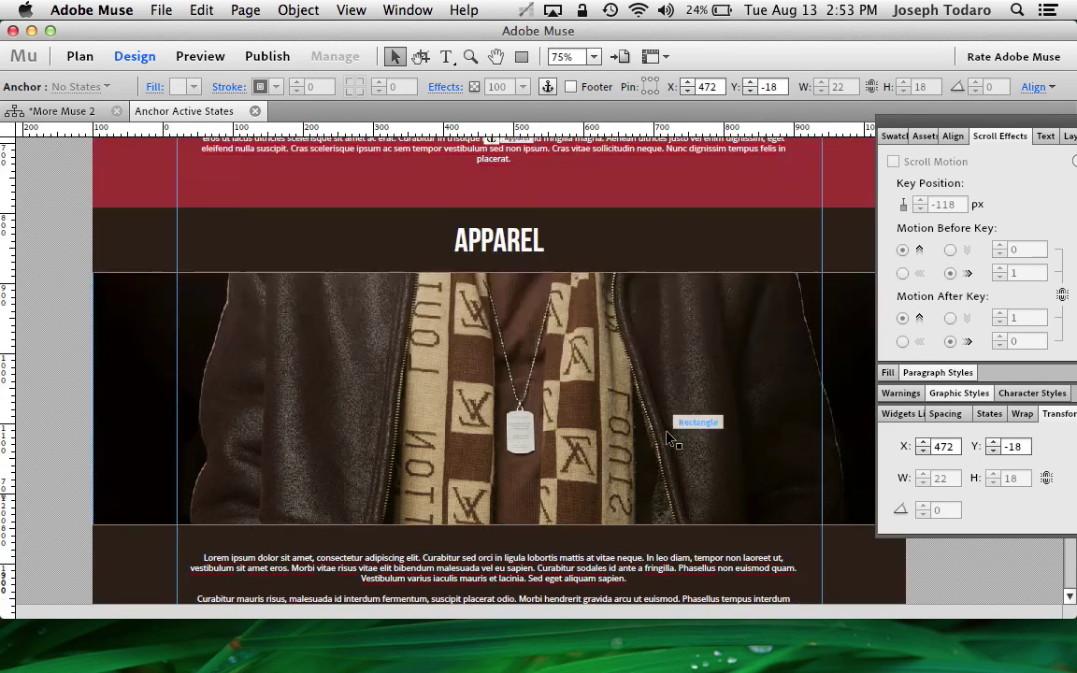
{"action": "scroll", "coordinate": [667, 437], "scroll_direction": "down", "scroll_amount": 1}
{"action": "scroll", "coordinate": [667, 439], "scroll_direction": "down", "scroll_amount": 4}
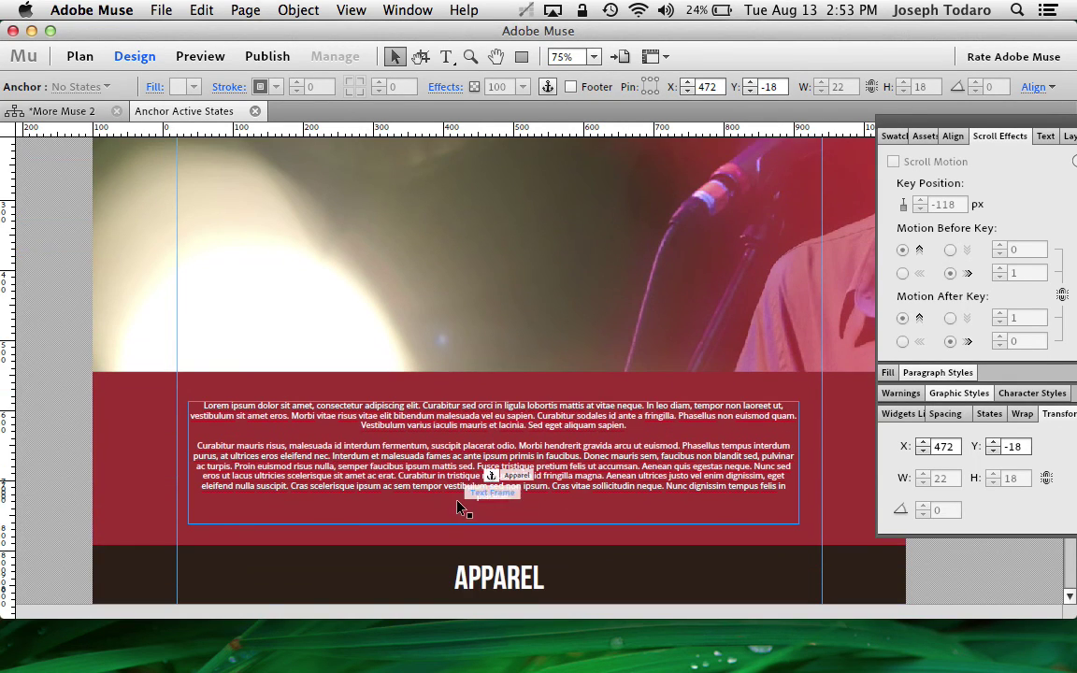
{"action": "scroll", "coordinate": [654, 470], "scroll_direction": "down", "scroll_amount": 4}
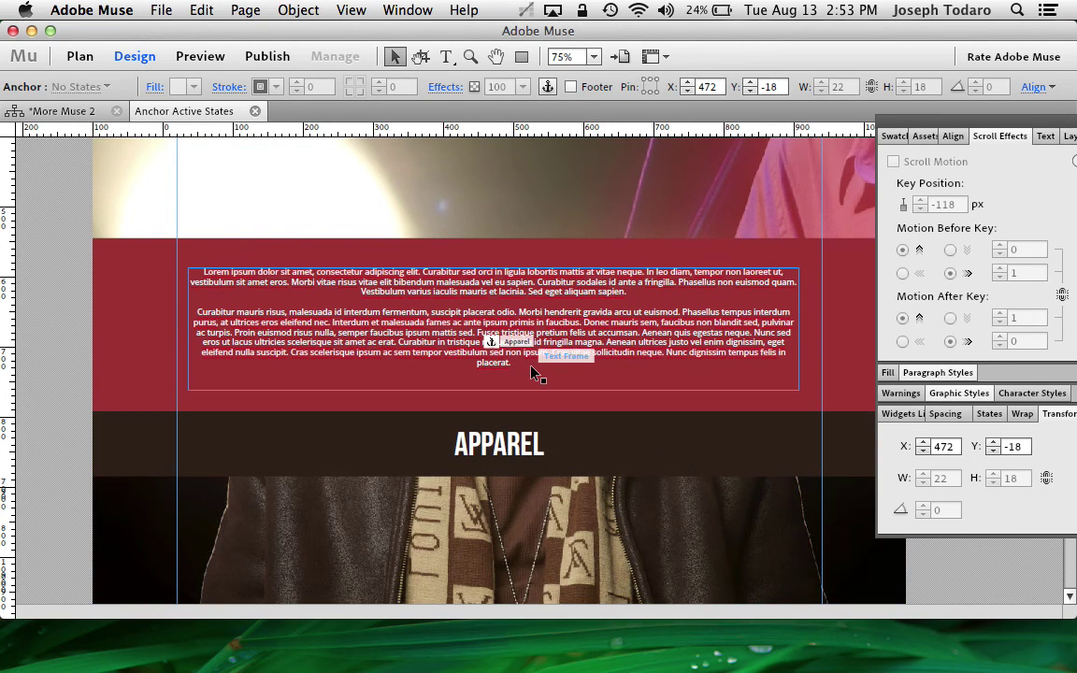
{"action": "scroll", "coordinate": [533, 374], "scroll_direction": "up", "scroll_amount": 9}
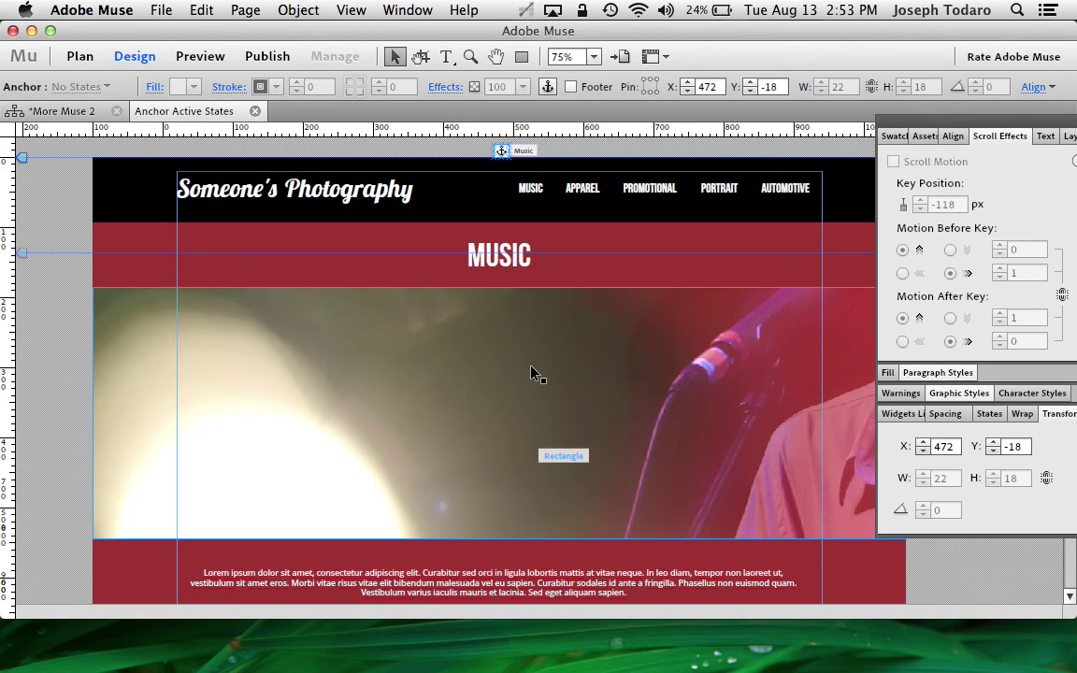
{"action": "left_click", "coordinate": [337, 191]}
{"action": "left_click", "coordinate": [266, 161], "text": "shift"}
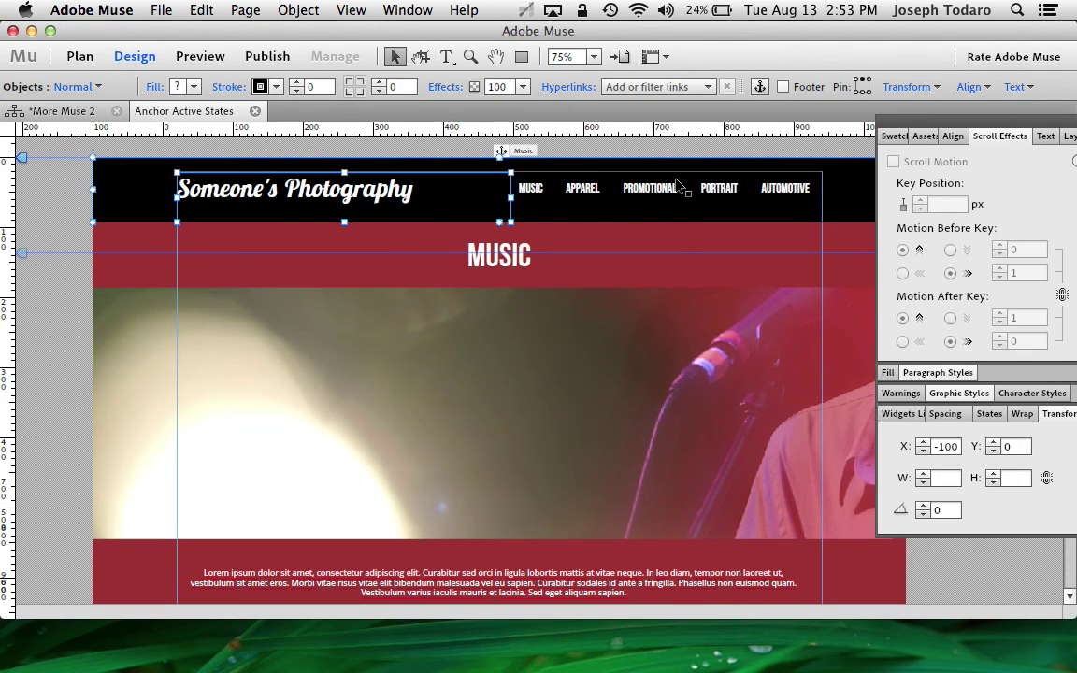
{"action": "left_click", "coordinate": [677, 183], "text": "shift"}
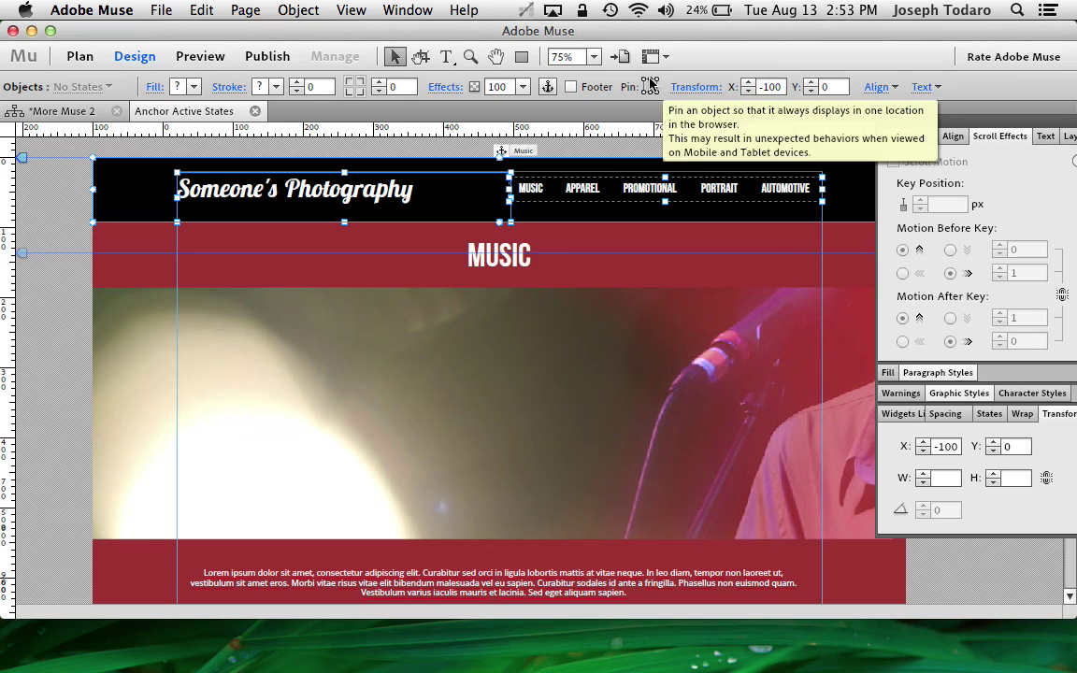
{"action": "left_click", "coordinate": [628, 154]}
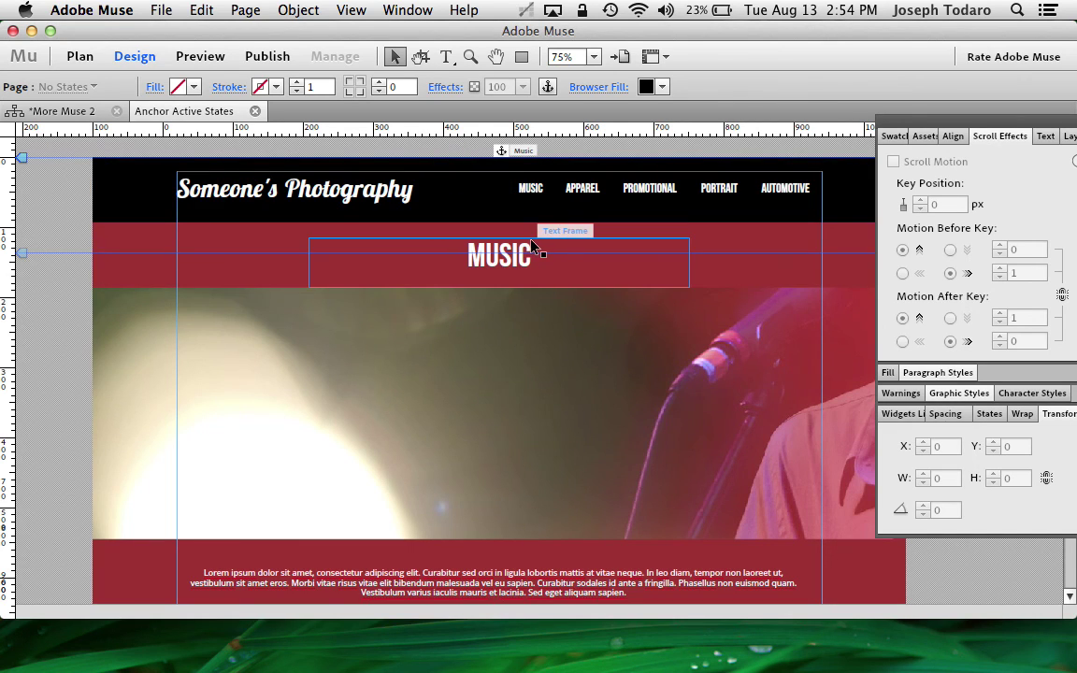
{"action": "scroll", "coordinate": [537, 247], "scroll_direction": "down", "scroll_amount": 10}
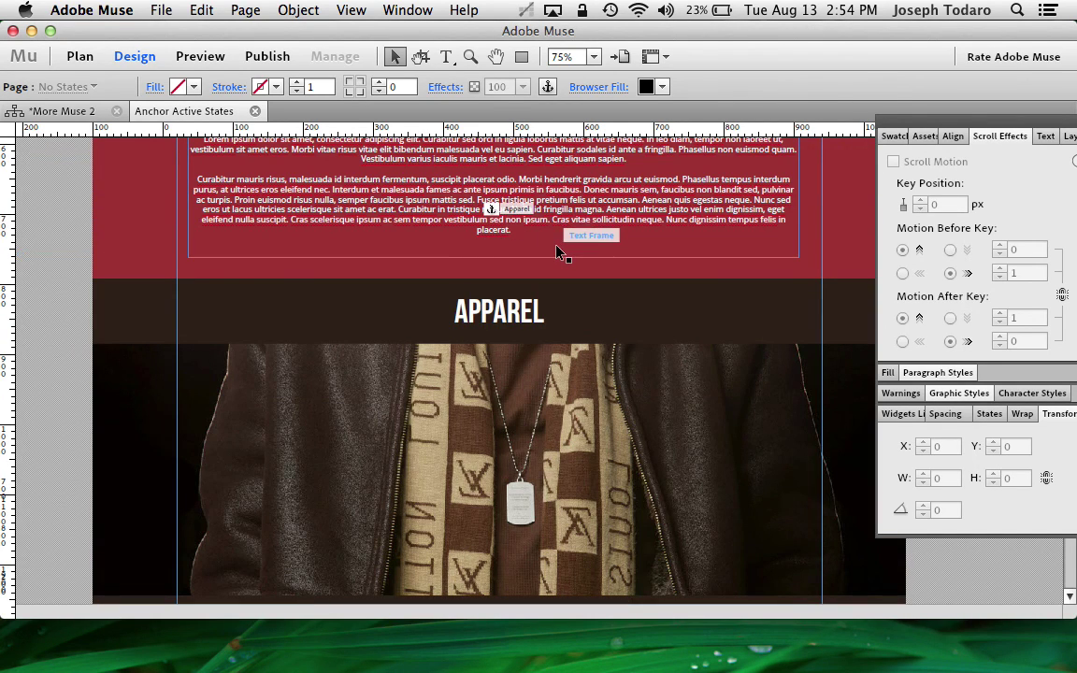
{"action": "scroll", "coordinate": [556, 250], "scroll_direction": "up", "scroll_amount": 10}
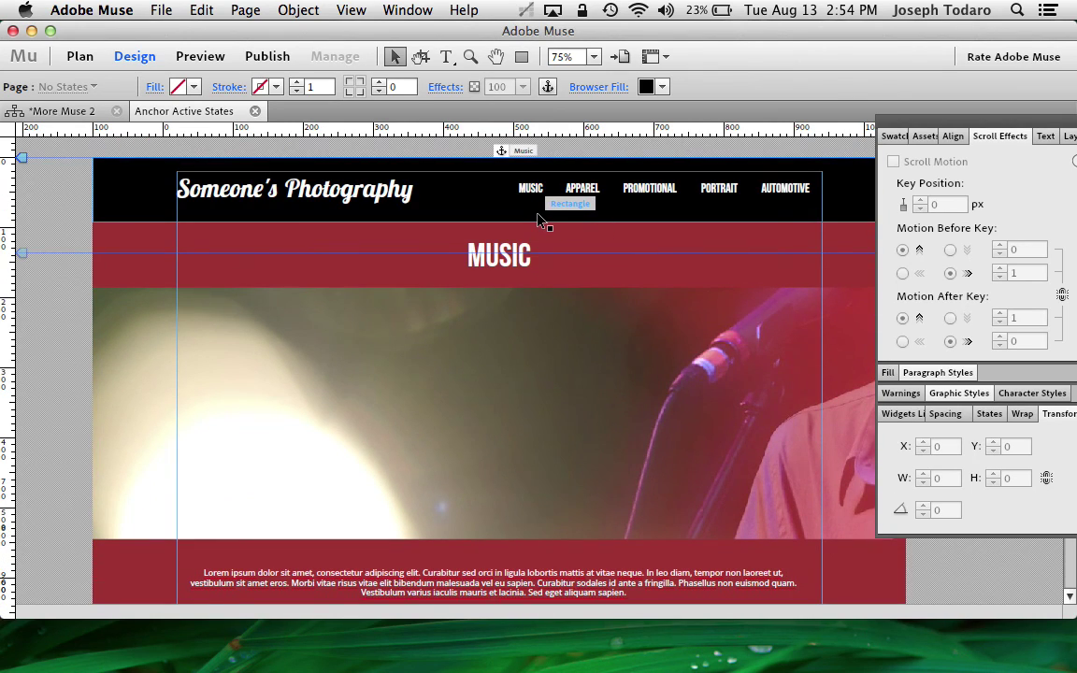
Step: Link the MUSIC menu item to the Music anchor, then check APPAREL and PROMOTIONAL
{"action": "left_click", "coordinate": [534, 188]}
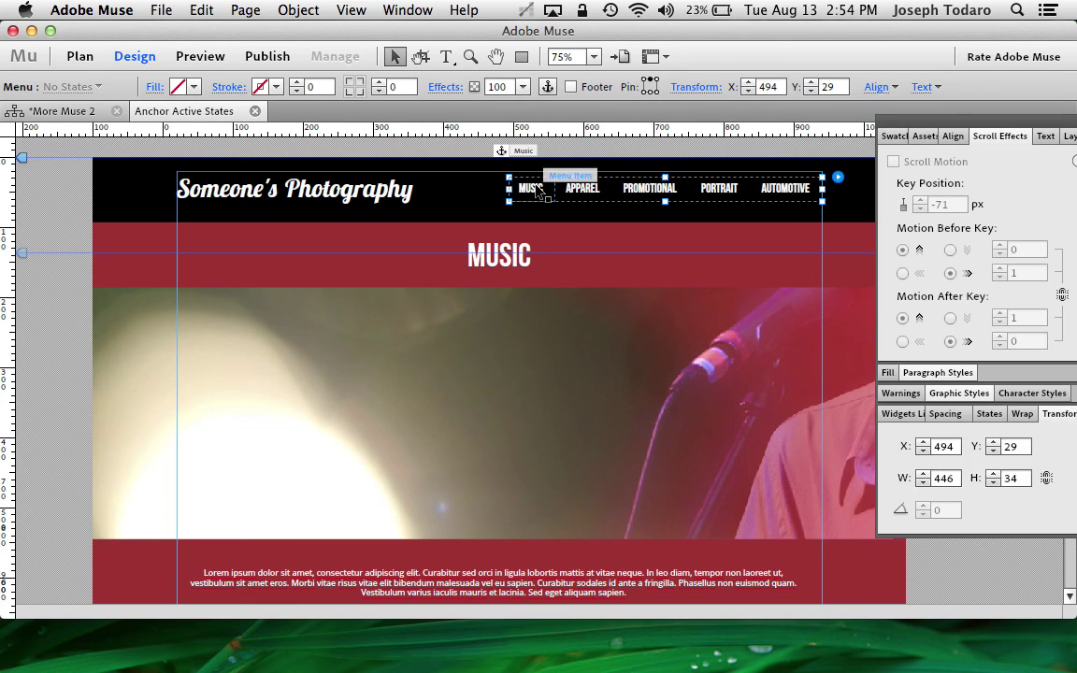
{"action": "left_click", "coordinate": [540, 188]}
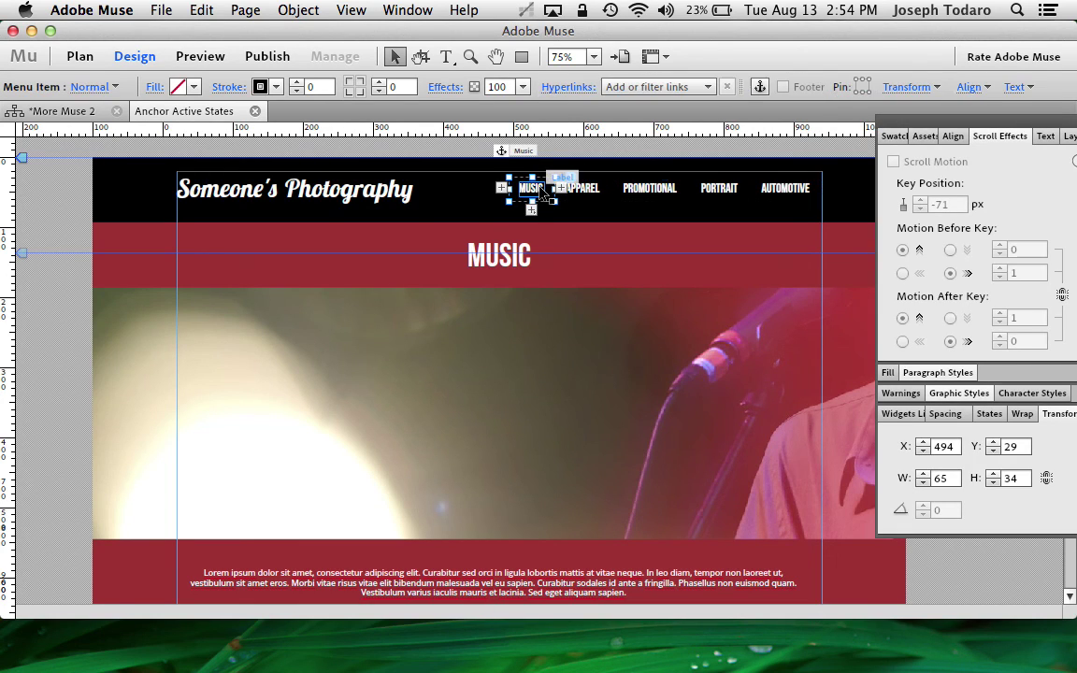
{"action": "left_click", "coordinate": [709, 87]}
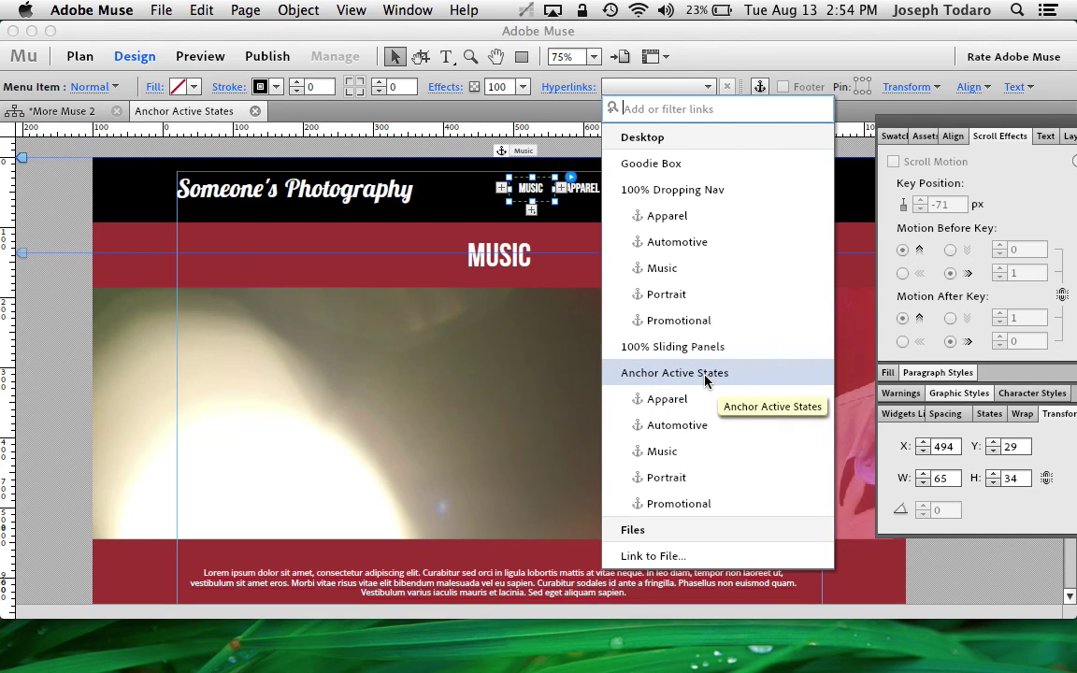
{"action": "left_click", "coordinate": [687, 452]}
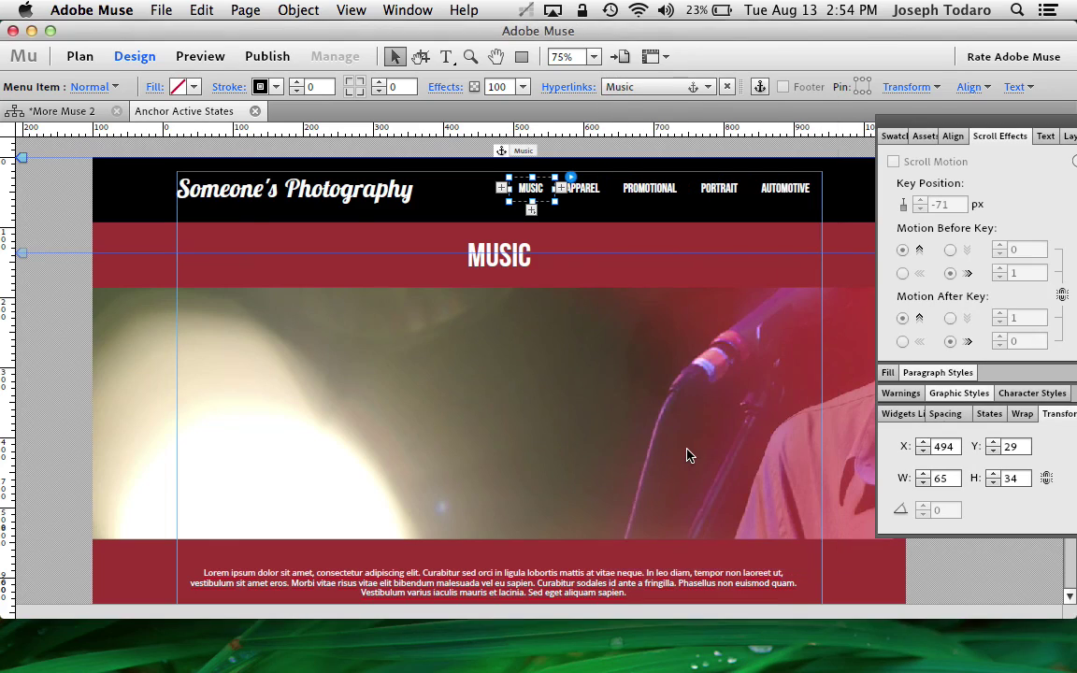
{"action": "left_click", "coordinate": [582, 188]}
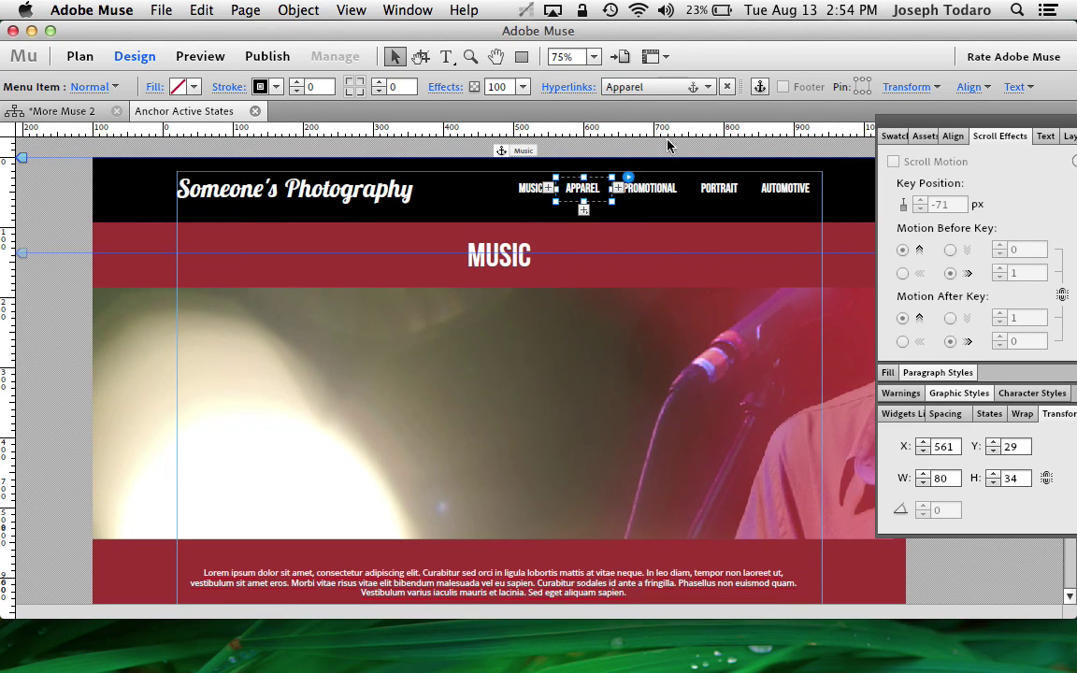
{"action": "left_click", "coordinate": [654, 191]}
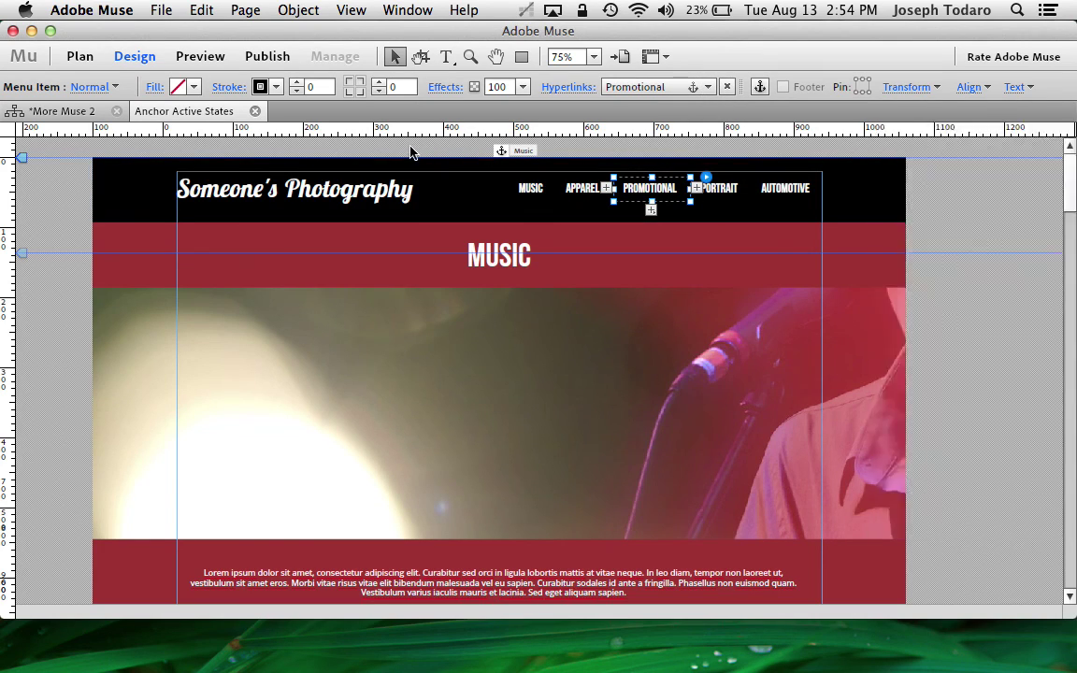
{"action": "left_click", "coordinate": [408, 152]}
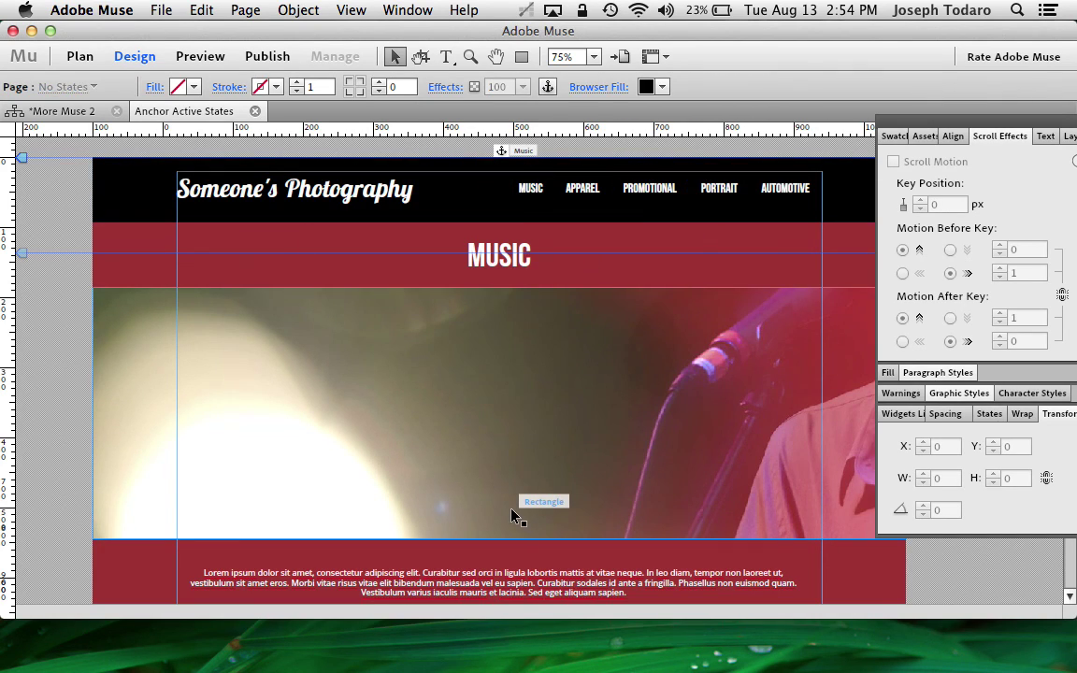
Step: Verify the PROMOTIONAL, PORTRAIT and AUTOMOTIVE items' anchor links, then deselect
{"action": "left_click", "coordinate": [542, 191]}
{"action": "left_click", "coordinate": [542, 190]}
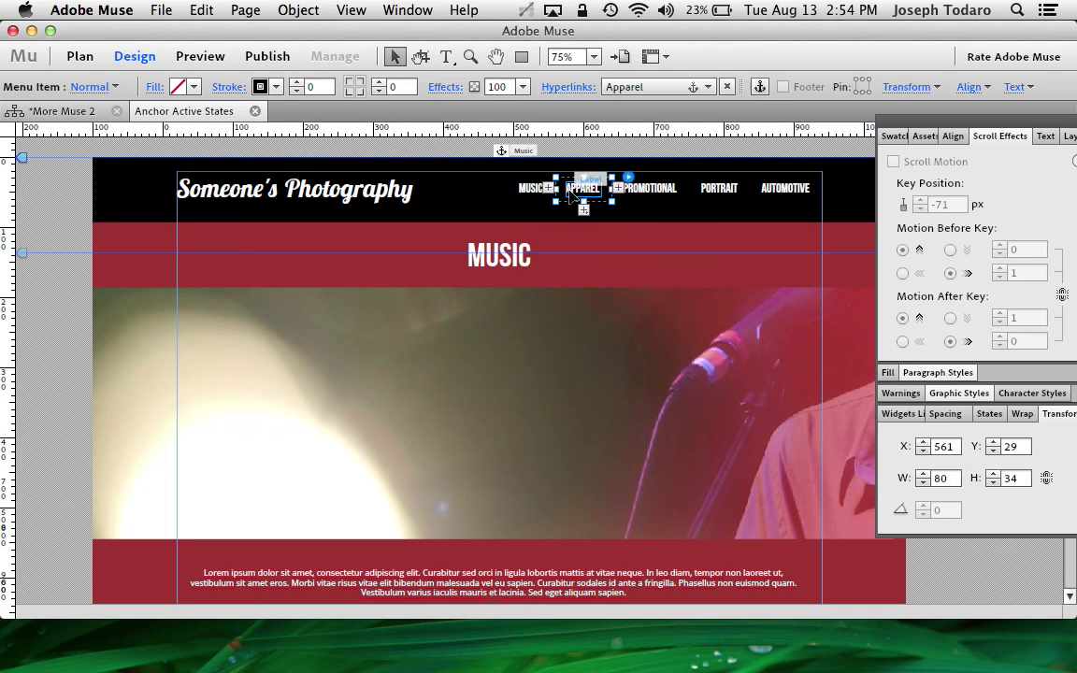
{"action": "left_click", "coordinate": [654, 191]}
{"action": "left_click", "coordinate": [717, 189]}
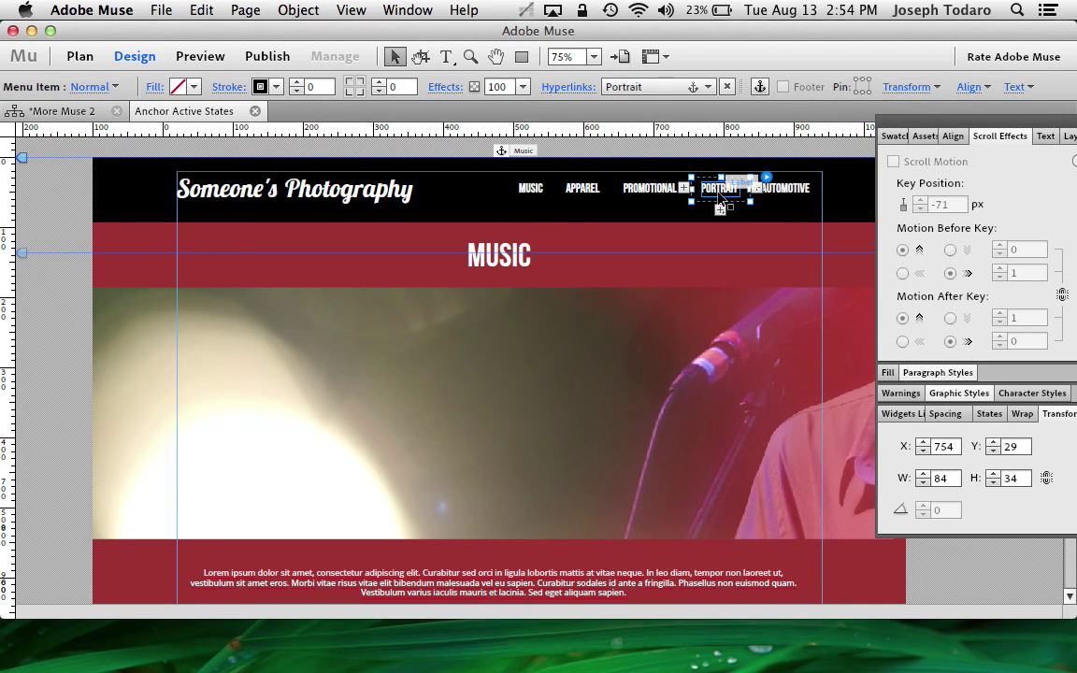
{"action": "left_click", "coordinate": [785, 189]}
{"action": "left_click", "coordinate": [74, 306]}
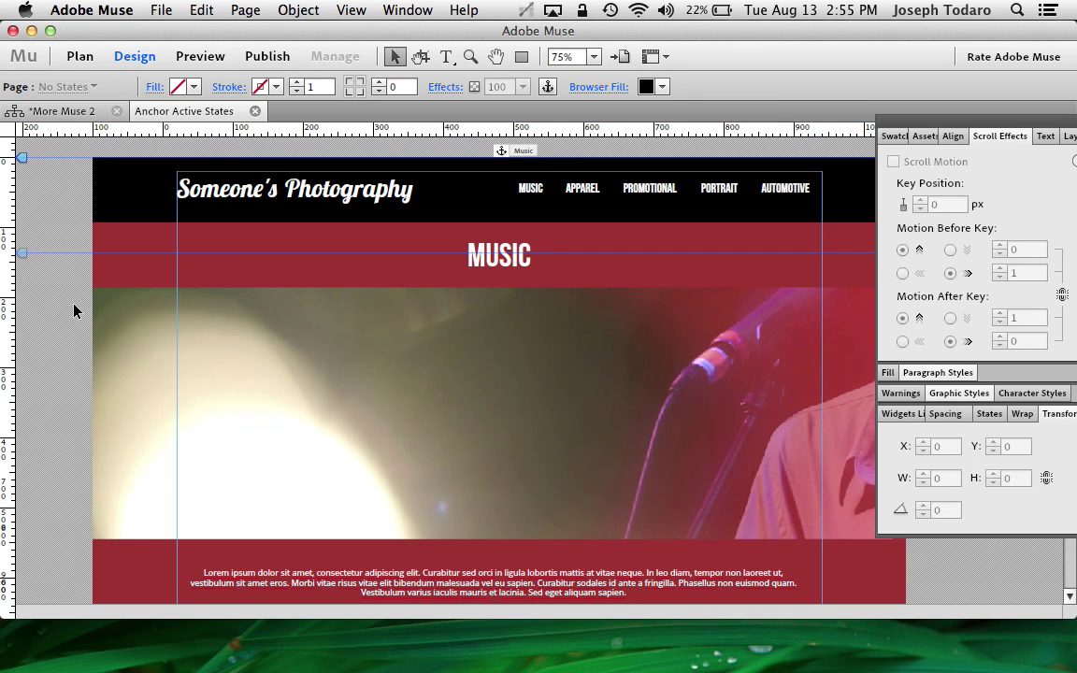
Step: Preview the page in Safari with Cmd+Shift+E and scroll down through every section and back
{"action": "key", "text": "super+shift+e"}
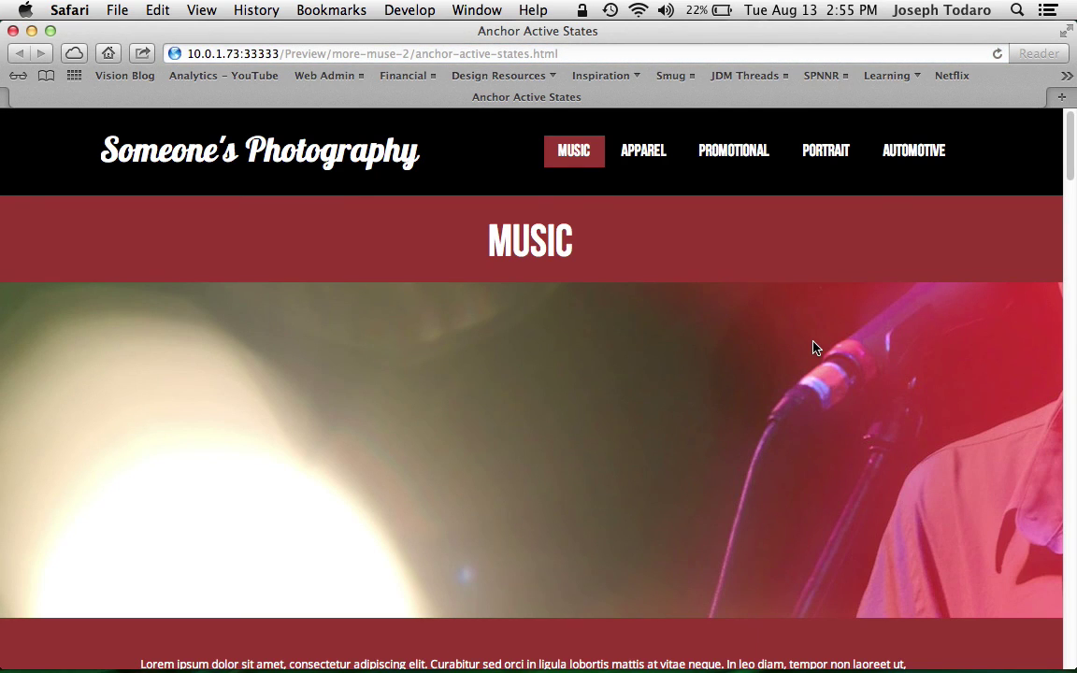
{"action": "scroll", "coordinate": [860, 341], "scroll_direction": "down", "scroll_amount": 5}
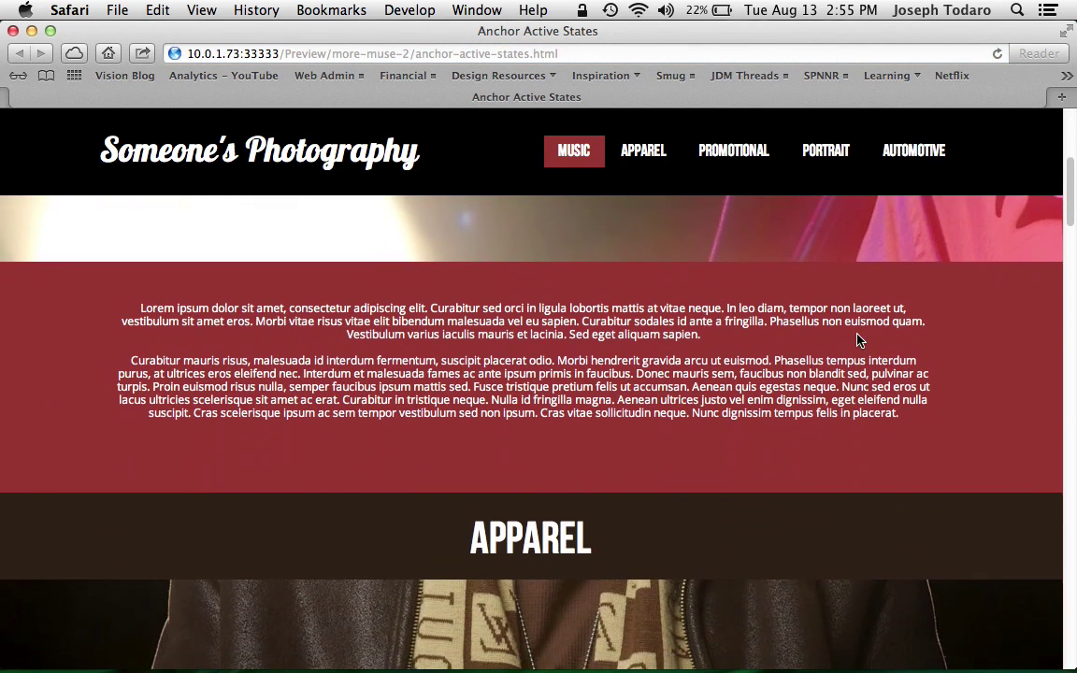
{"action": "scroll", "coordinate": [860, 341], "scroll_direction": "down", "scroll_amount": 1}
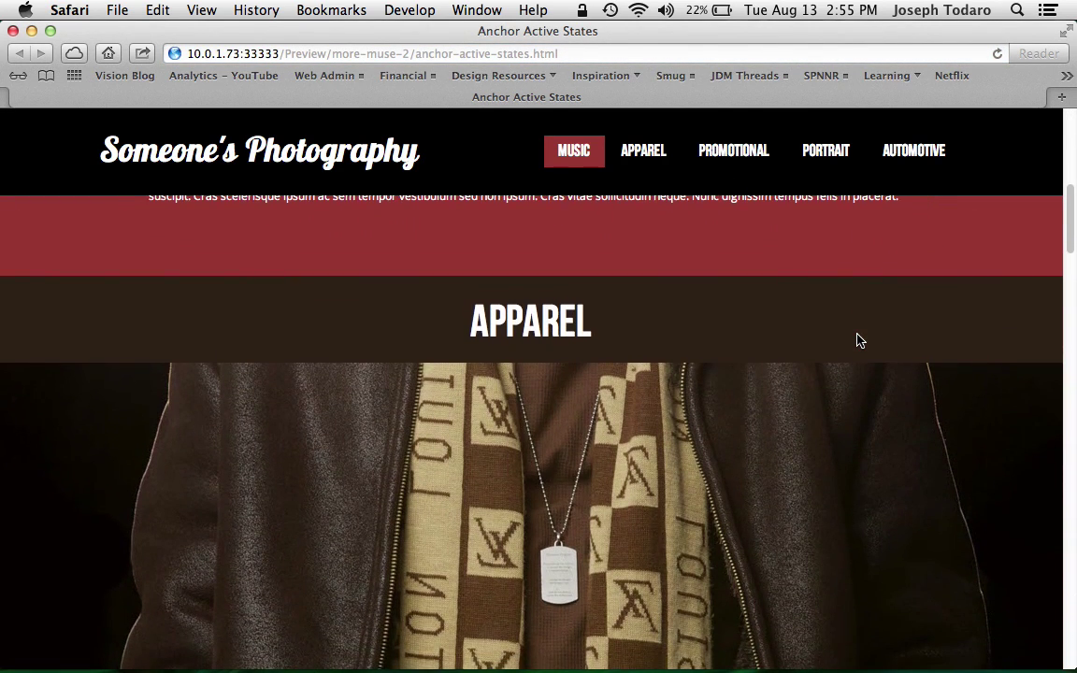
{"action": "scroll", "coordinate": [859, 341], "scroll_direction": "down", "scroll_amount": 3}
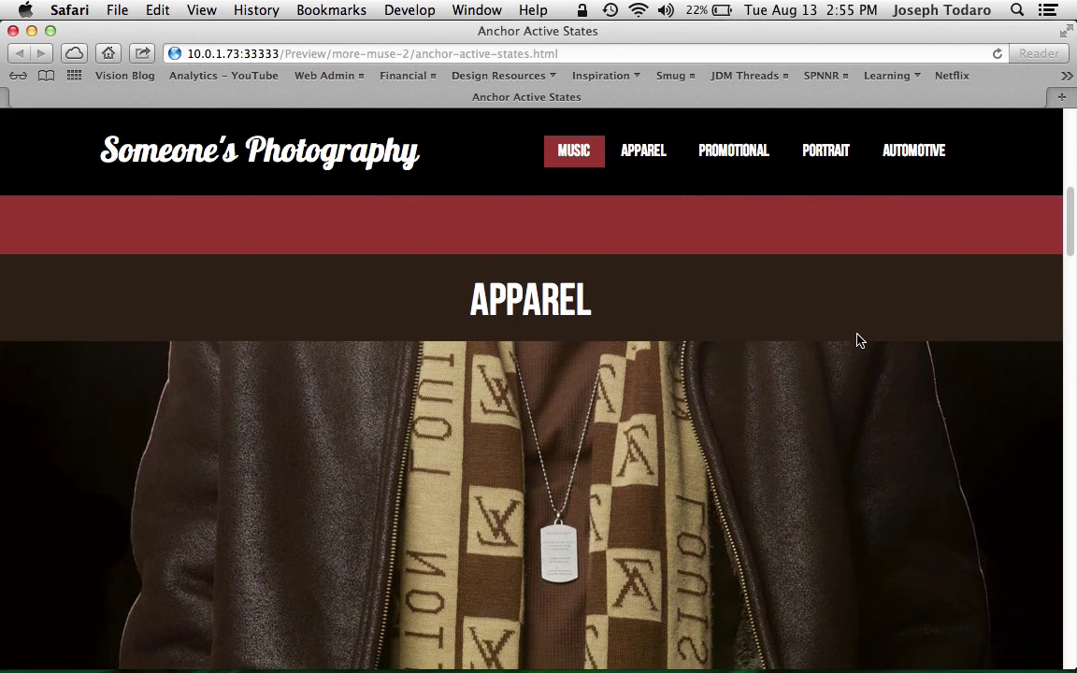
{"action": "scroll", "coordinate": [859, 341], "scroll_direction": "down", "scroll_amount": 1}
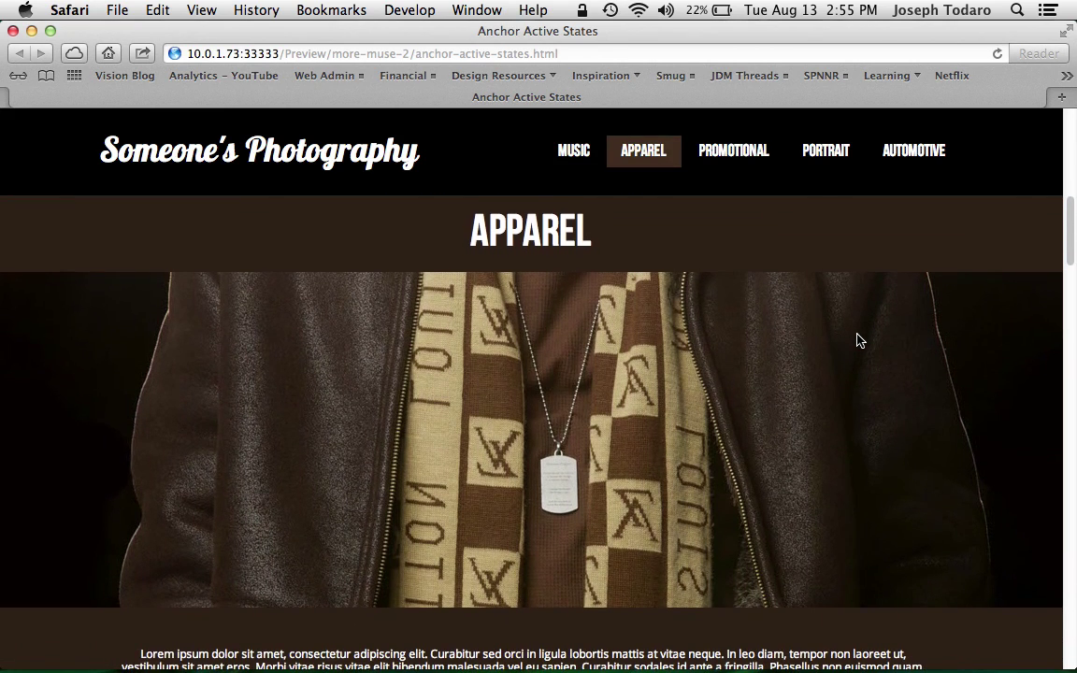
{"action": "scroll", "coordinate": [860, 340], "scroll_direction": "down", "scroll_amount": 10}
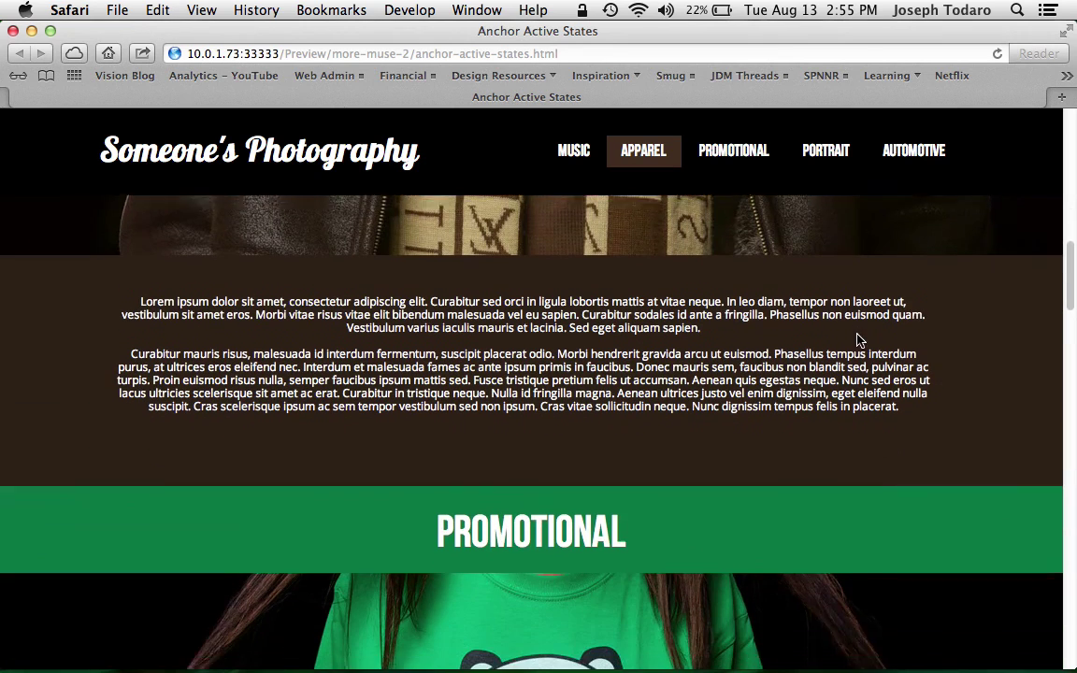
{"action": "scroll", "coordinate": [860, 340], "scroll_direction": "down", "scroll_amount": 3}
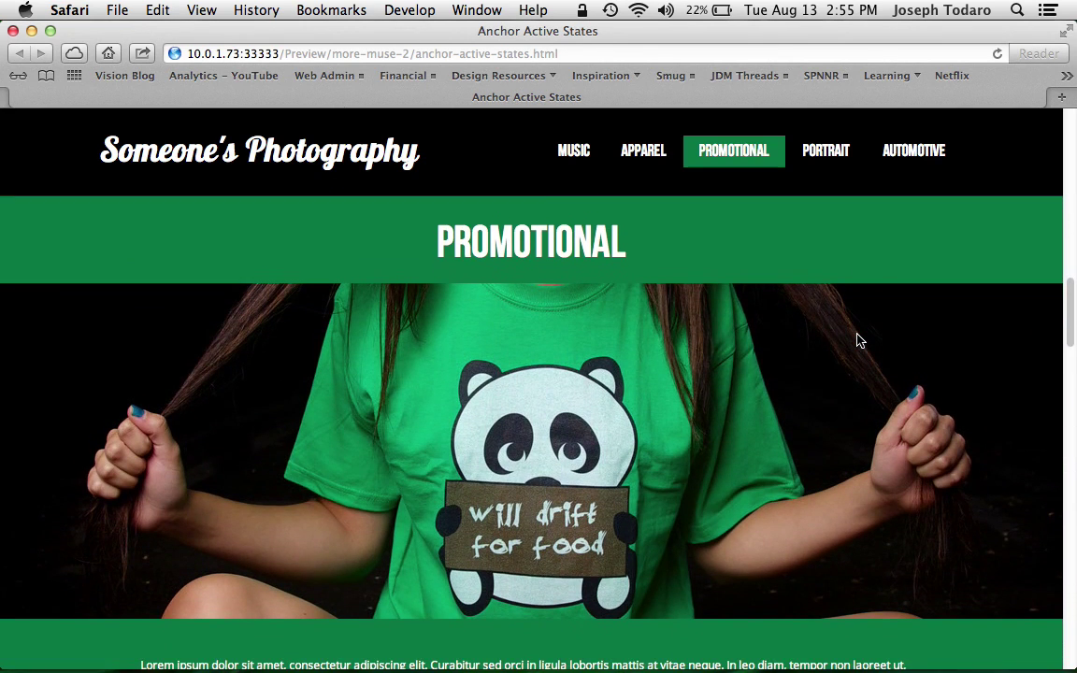
{"action": "scroll", "coordinate": [860, 340], "scroll_direction": "down", "scroll_amount": 15}
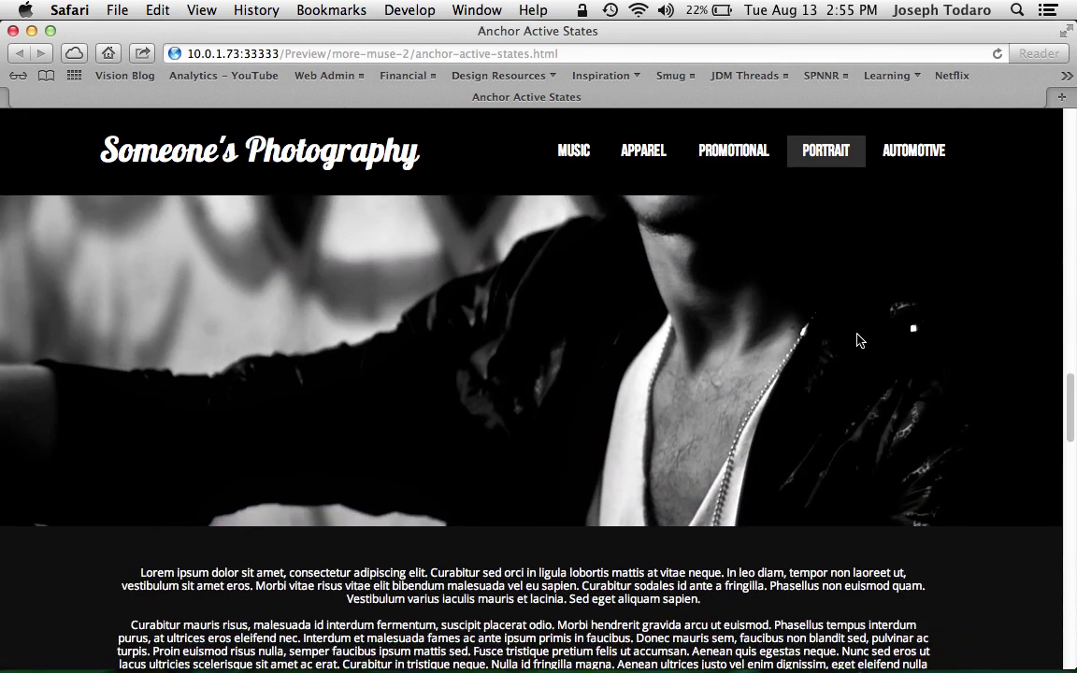
{"action": "scroll", "coordinate": [856, 339], "scroll_direction": "up", "scroll_amount": 20}
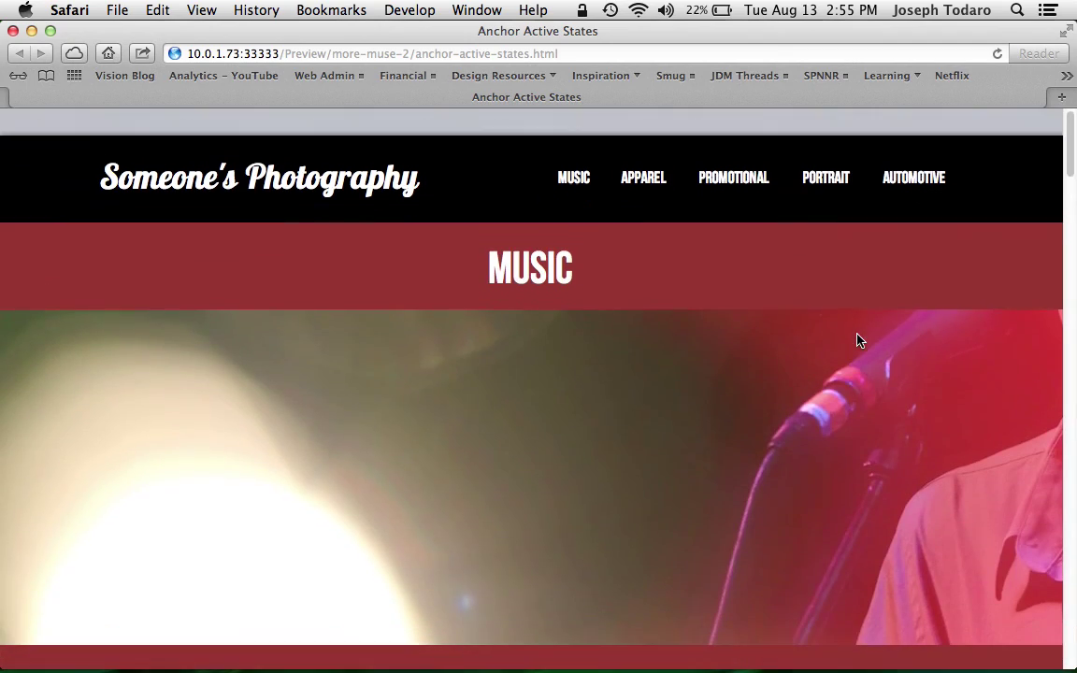
Step: Test the menu links by jumping between the Apparel, Promotional, Portrait, Automotive and Music sections
{"action": "left_click", "coordinate": [658, 164]}
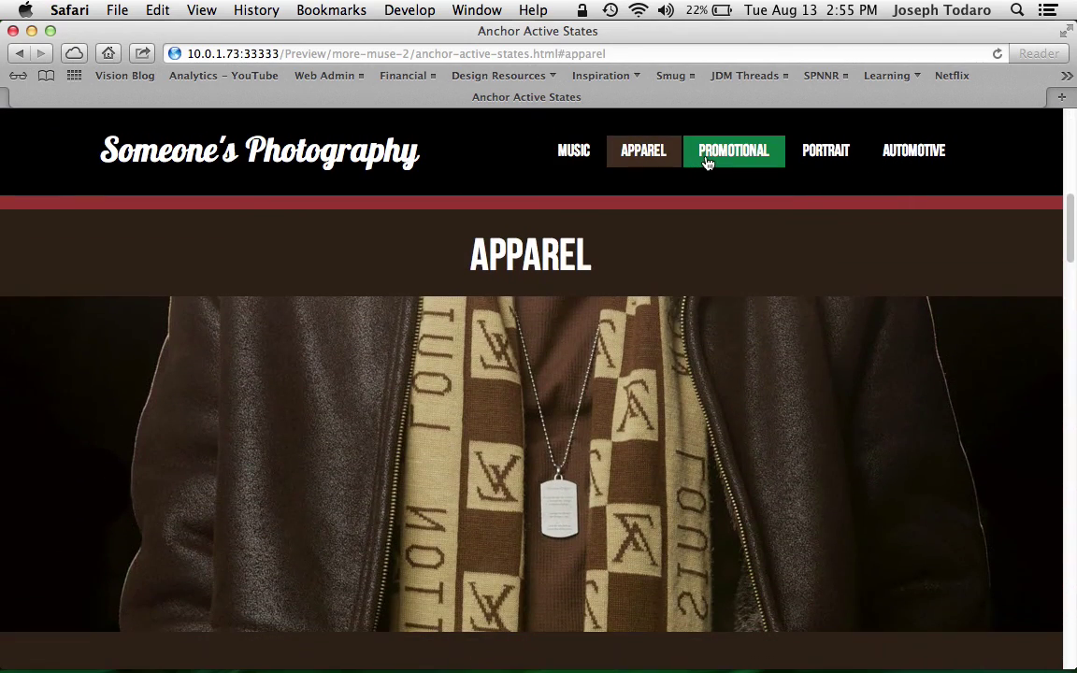
{"action": "left_click", "coordinate": [707, 163]}
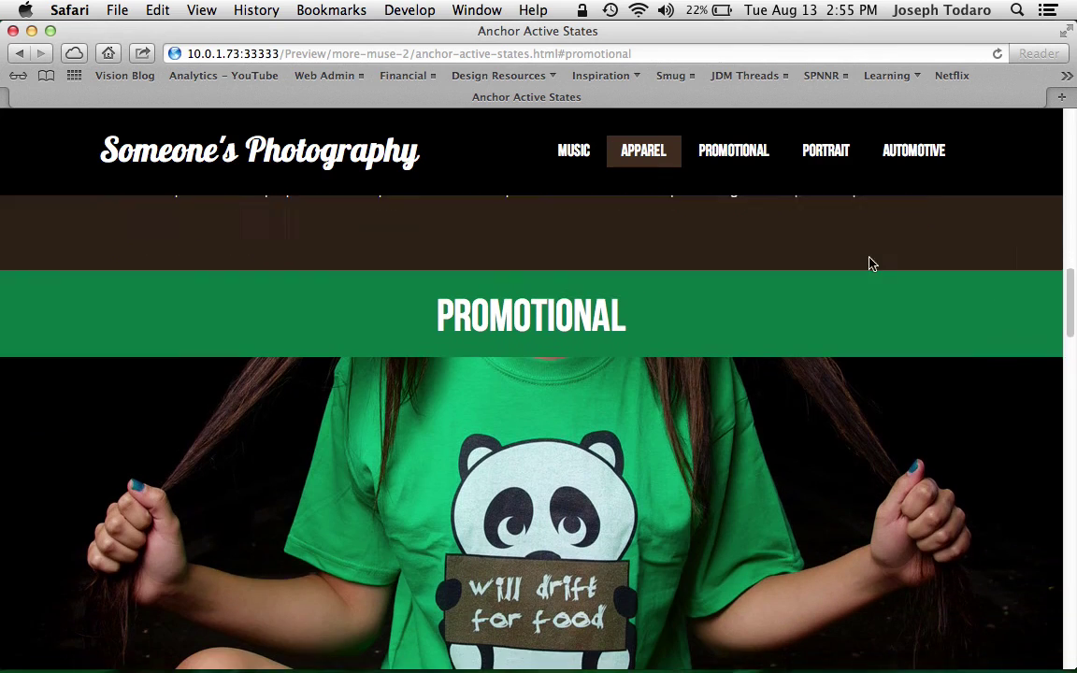
{"action": "left_click", "coordinate": [823, 154]}
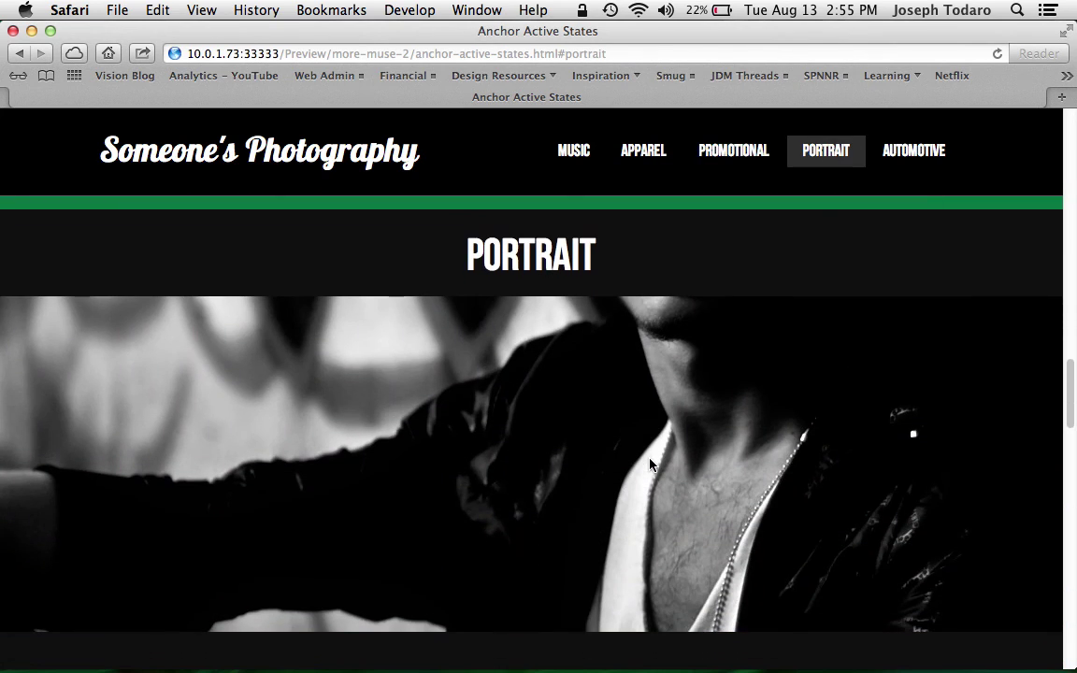
{"action": "left_click", "coordinate": [647, 151]}
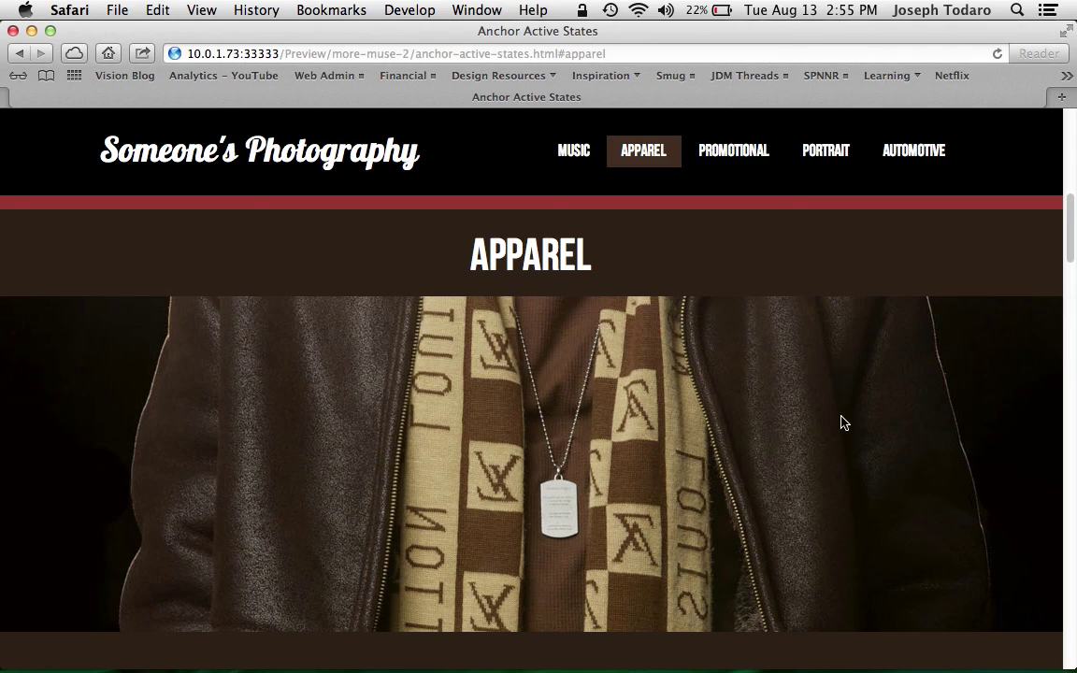
{"action": "left_click", "coordinate": [905, 151]}
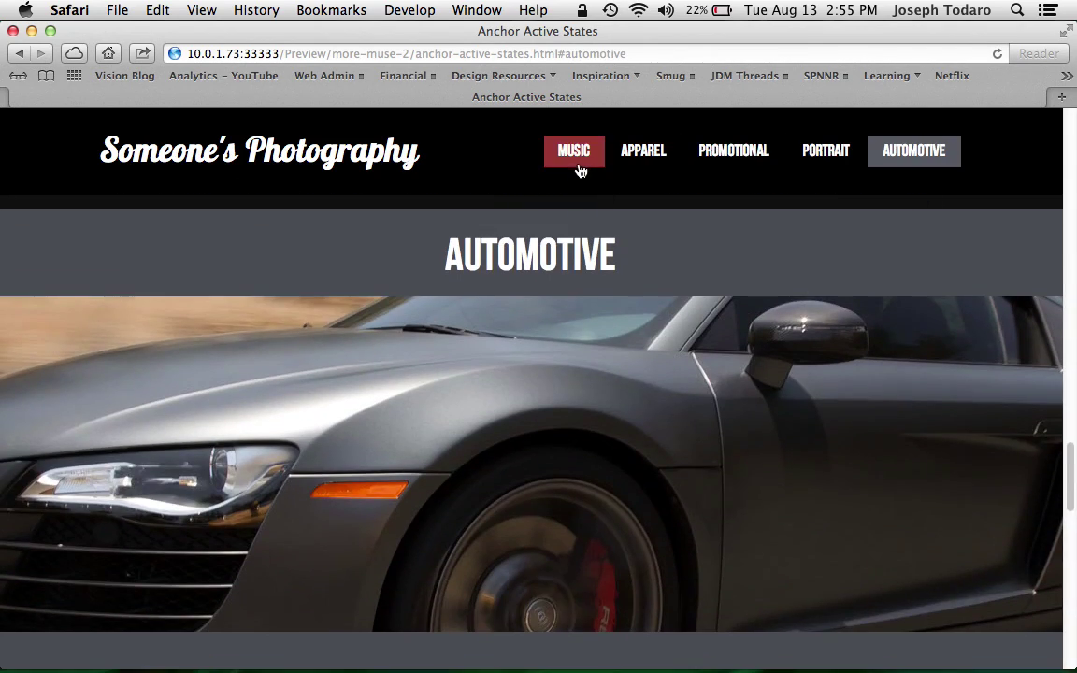
{"action": "left_click", "coordinate": [577, 161]}
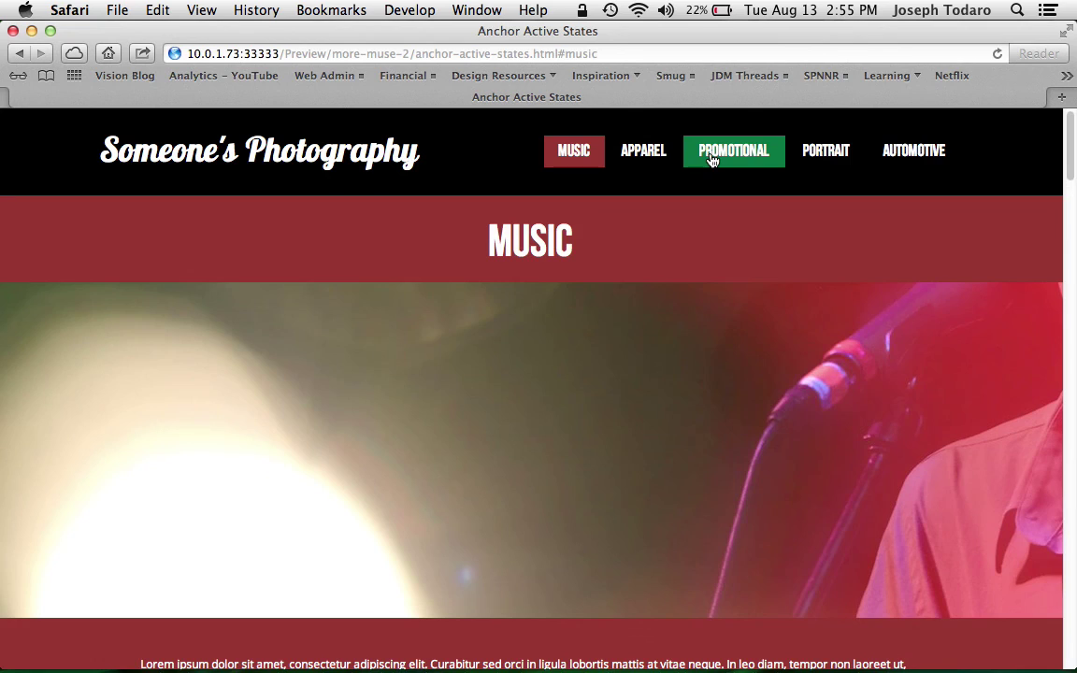
{"action": "left_click", "coordinate": [712, 161]}
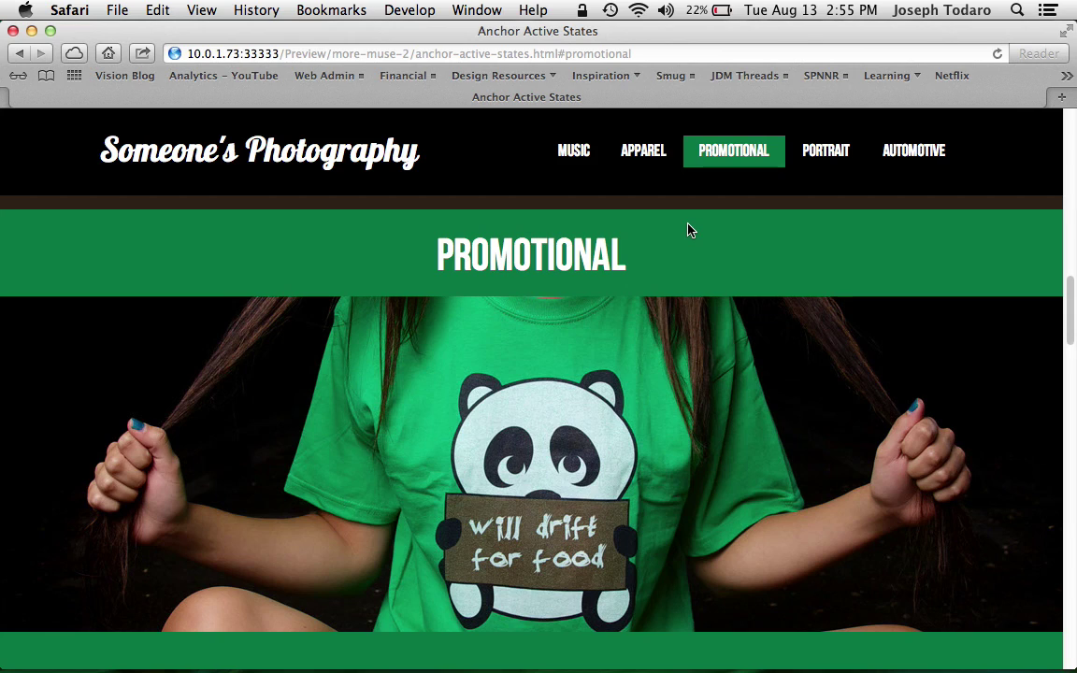
{"action": "left_click", "coordinate": [649, 164]}
{"action": "left_click", "coordinate": [586, 153]}
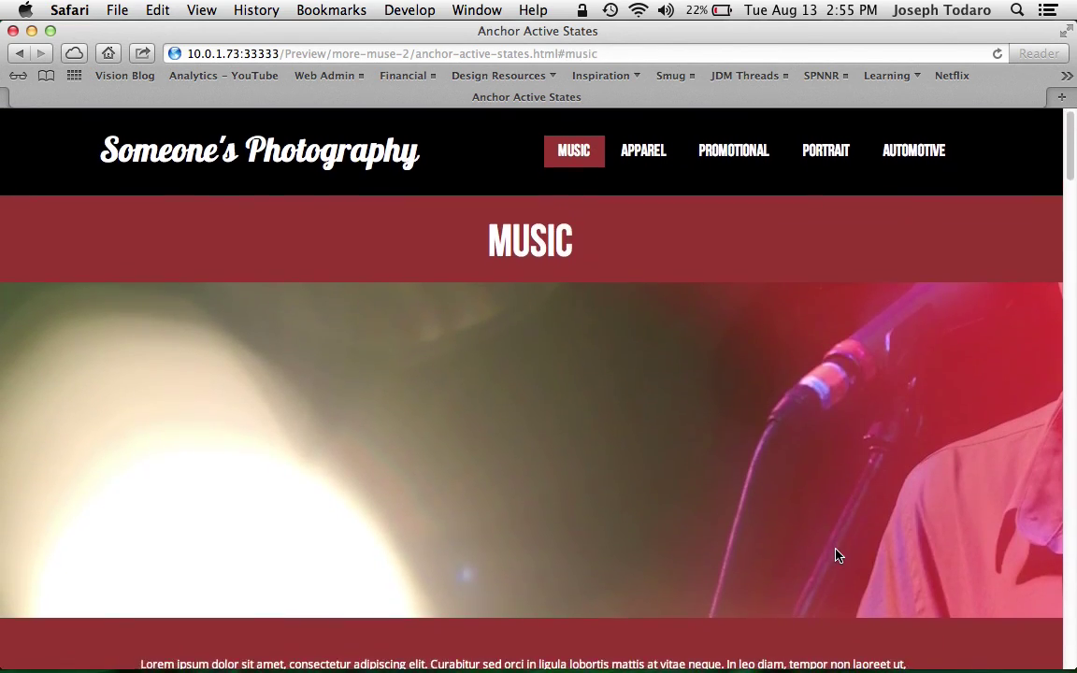
{"action": "scroll", "coordinate": [837, 551], "scroll_direction": "down", "scroll_amount": 10}
{"action": "scroll", "coordinate": [869, 449], "scroll_direction": "down", "scroll_amount": 5}
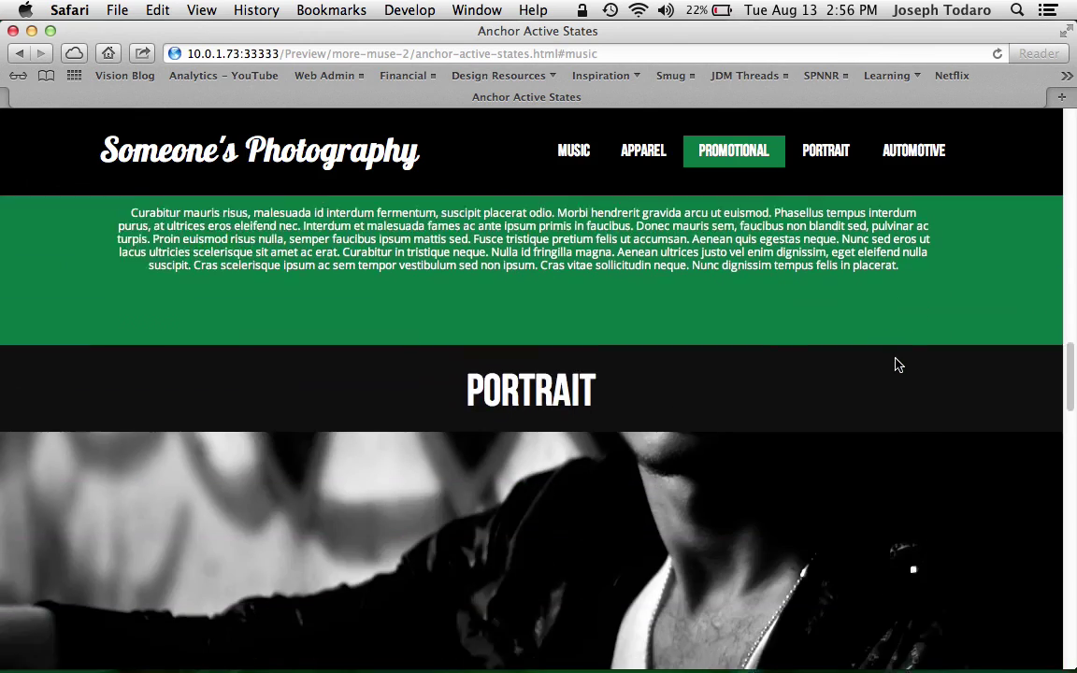
{"action": "scroll", "coordinate": [895, 364], "scroll_direction": "down", "scroll_amount": 10}
{"action": "scroll", "coordinate": [894, 365], "scroll_direction": "up", "scroll_amount": 20}
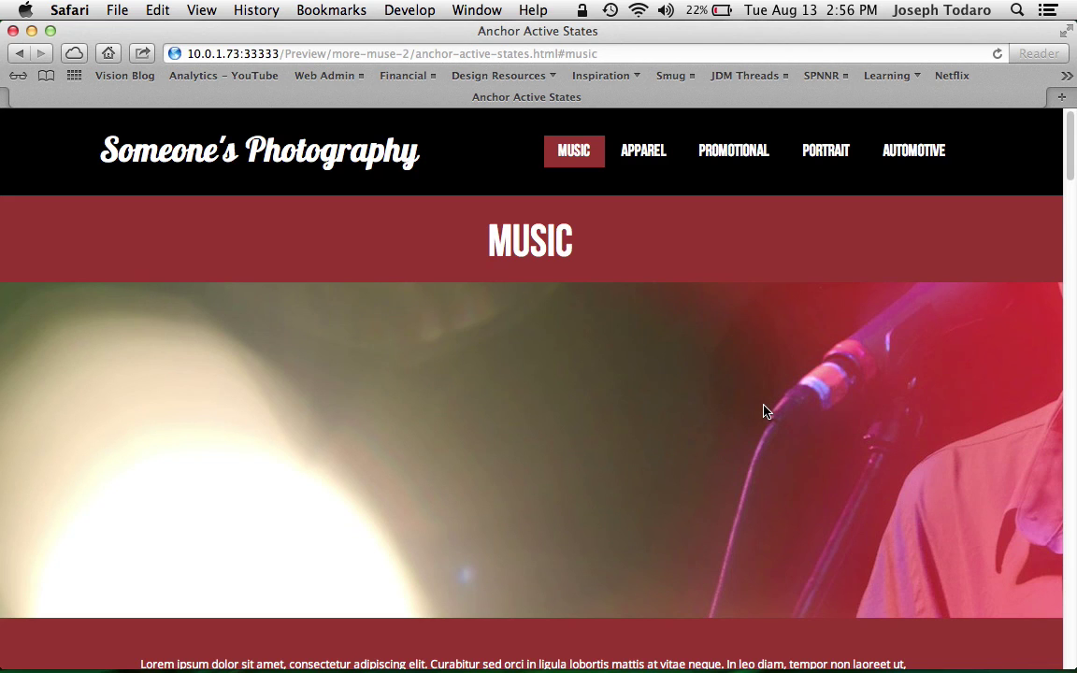
{"action": "scroll", "coordinate": [765, 392], "scroll_direction": "down", "scroll_amount": 10}
{"action": "scroll", "coordinate": [765, 393], "scroll_direction": "up", "scroll_amount": 9}
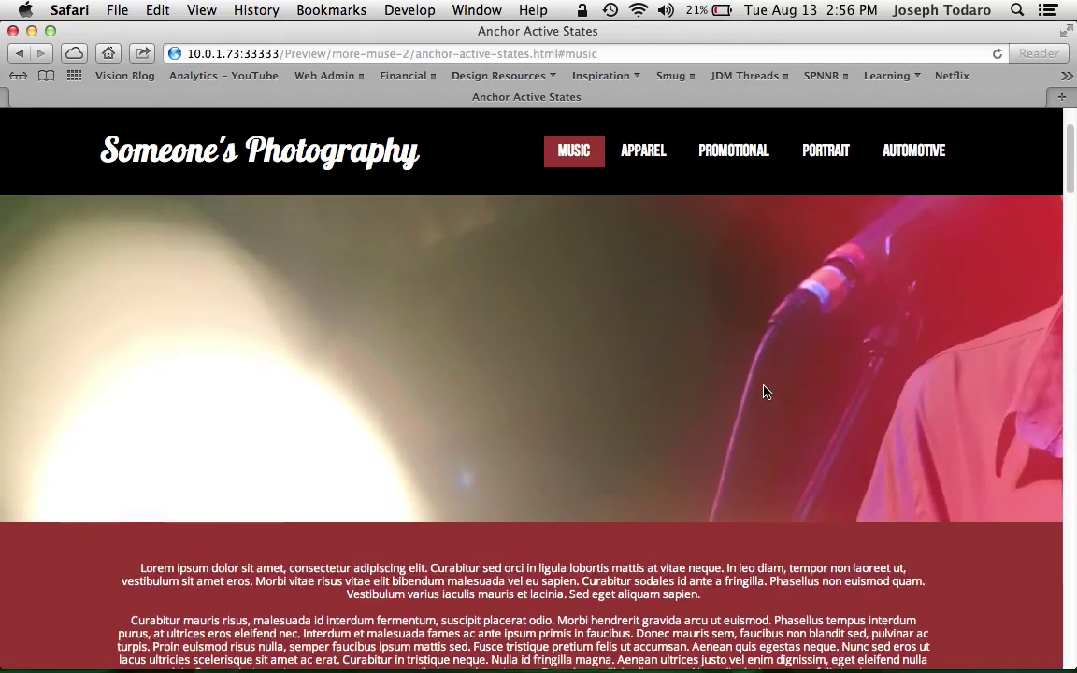
{"action": "scroll", "coordinate": [764, 393], "scroll_direction": "down", "scroll_amount": 15}
{"action": "scroll", "coordinate": [764, 393], "scroll_direction": "up", "scroll_amount": 8}
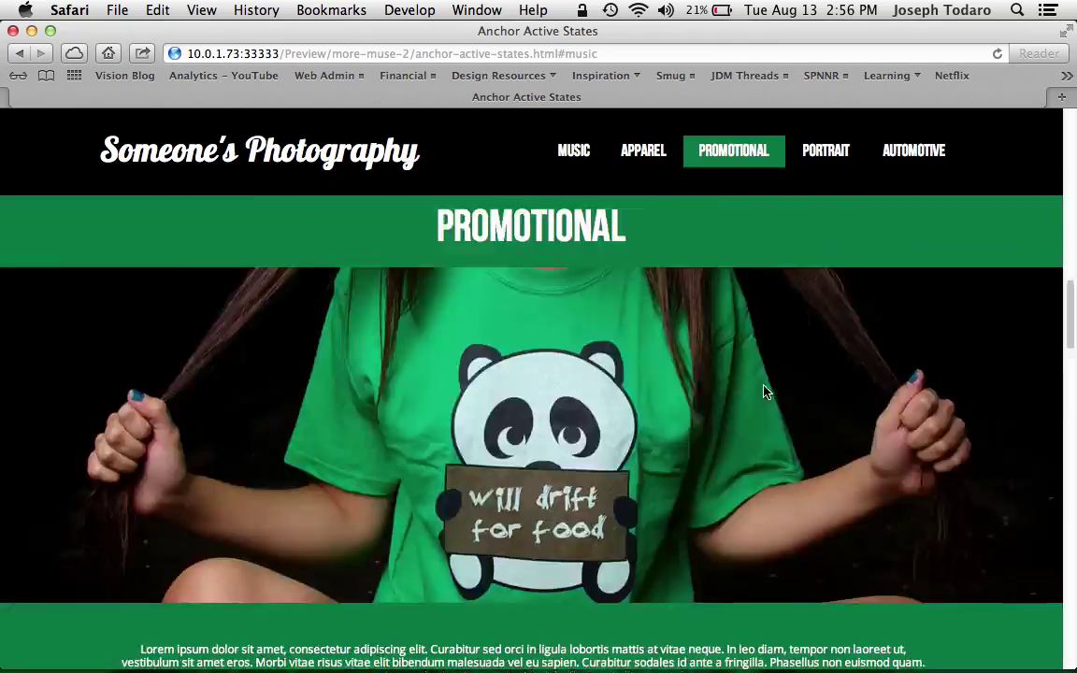
{"action": "scroll", "coordinate": [764, 393], "scroll_direction": "up", "scroll_amount": 8}
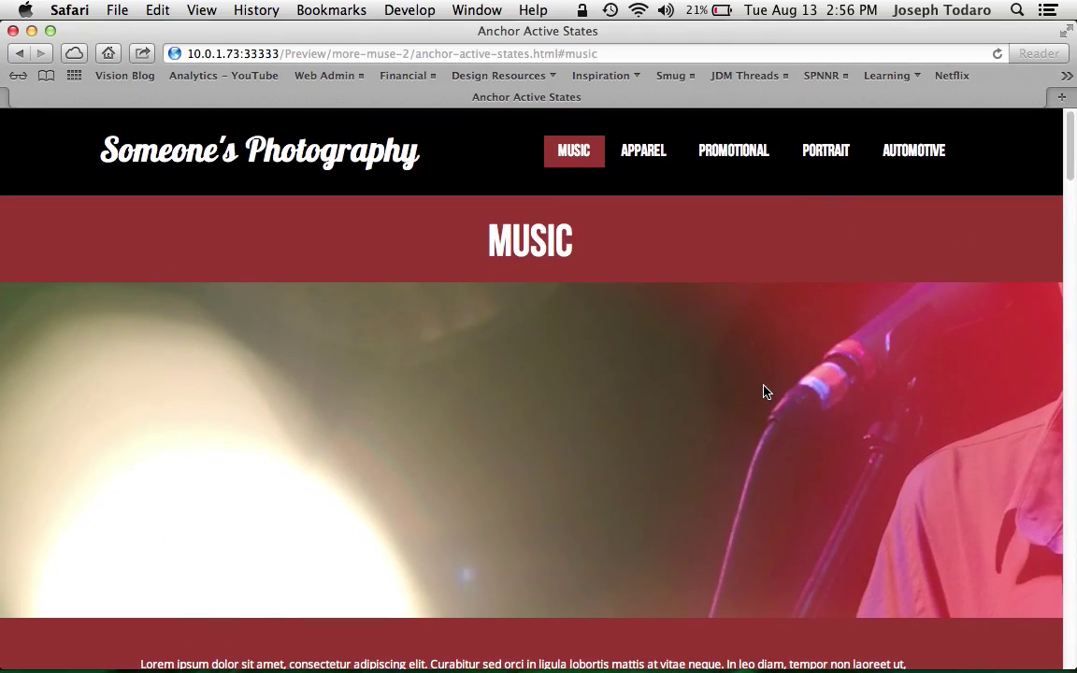